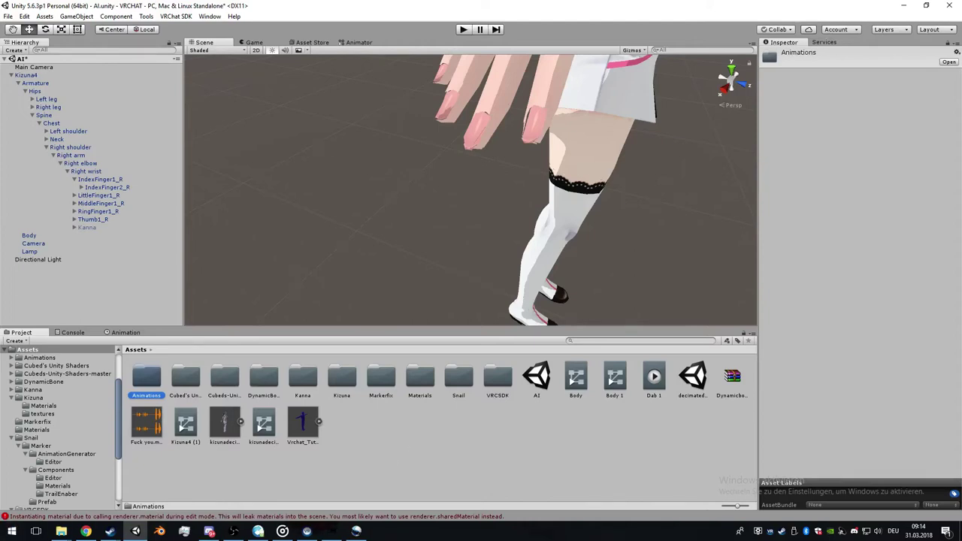
# - Examine the keyframes of the EnableTrailSource animation clip in the Snail/Marker/Components/TrailEnaber folder
pyautogui.moveTo(86, 532)
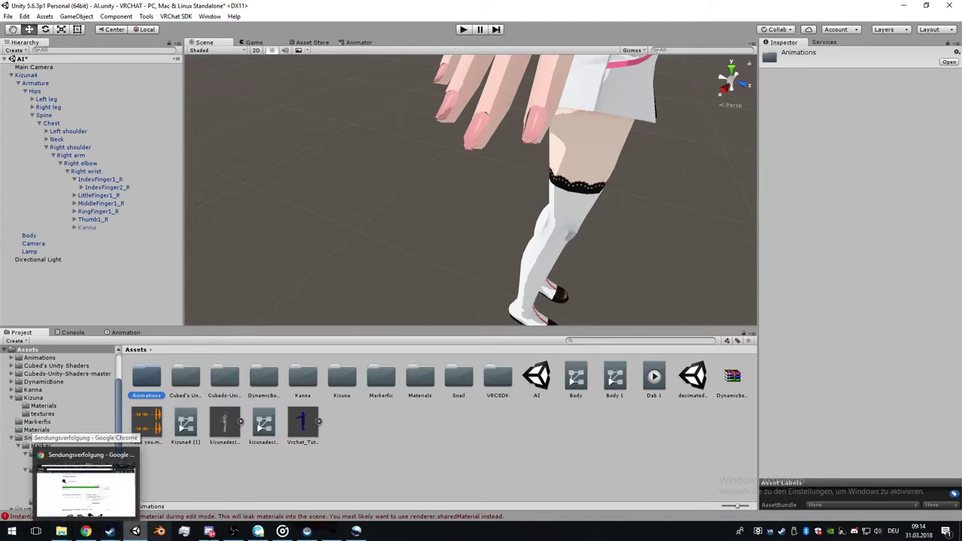
pyautogui.click(465, 386)
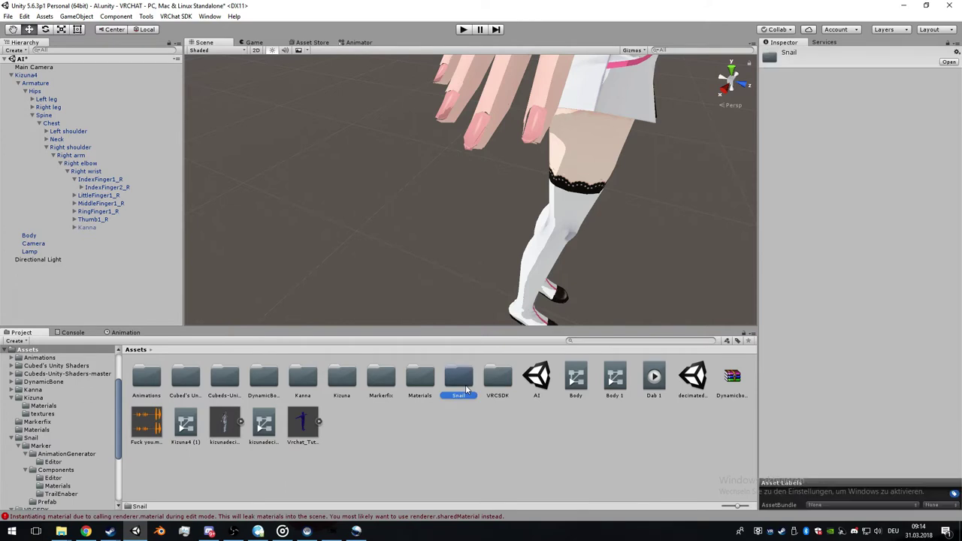
pyautogui.doubleClick(465, 386)
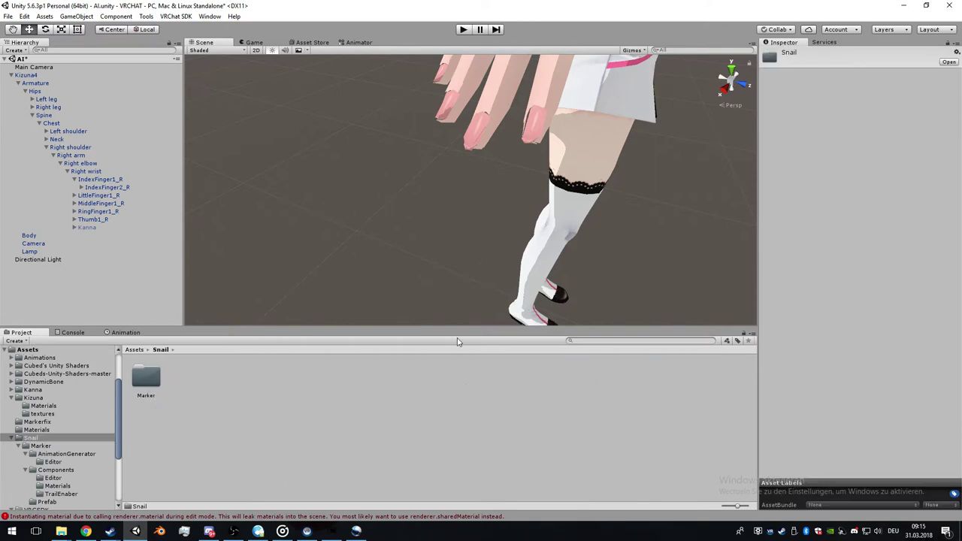
pyautogui.doubleClick(146, 377)
pyautogui.doubleClick(184, 377)
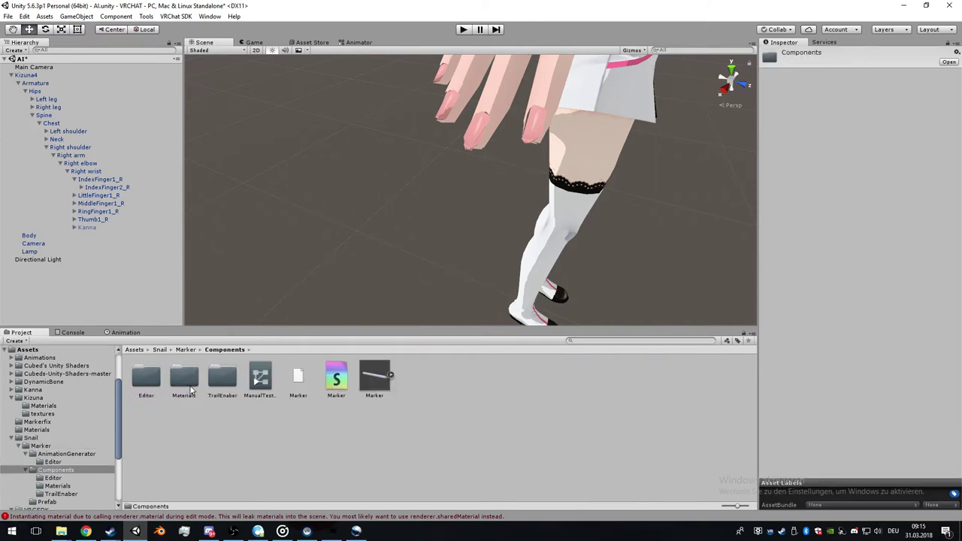
pyautogui.doubleClick(222, 377)
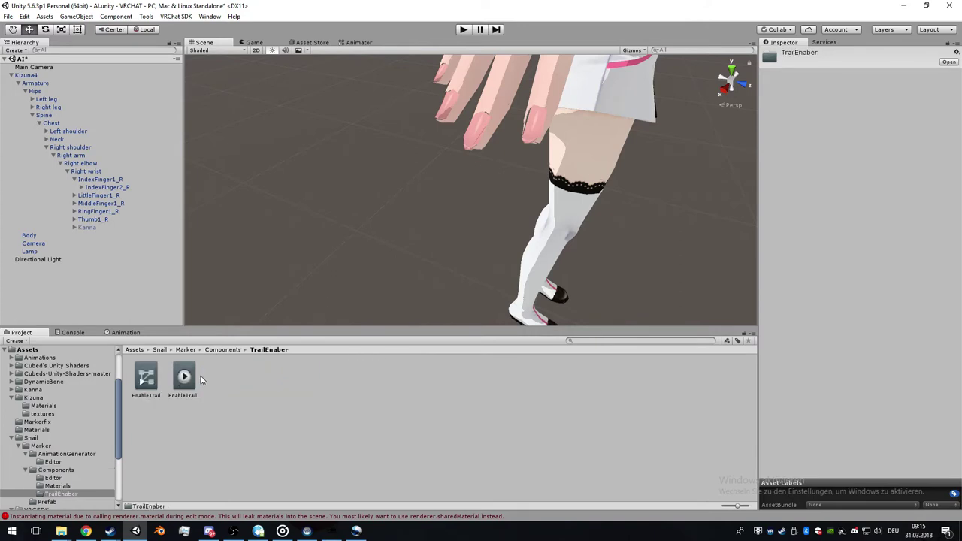
pyautogui.click(194, 380)
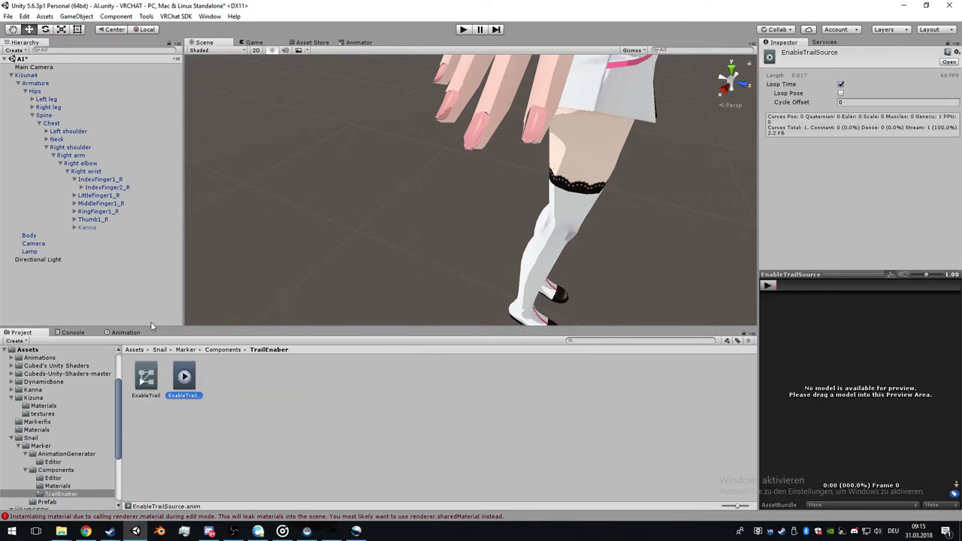
pyautogui.click(125, 332)
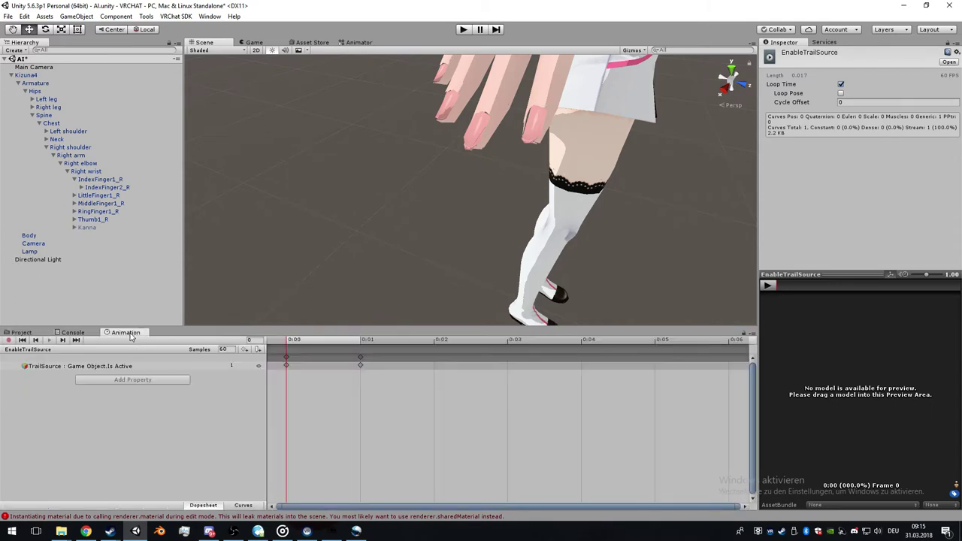
# - Add the Marker prefab from Snail/Marker/Prefab to the hierarchy as a child of IndexFinger1_R
pyautogui.click(21, 332)
pyautogui.click(186, 350)
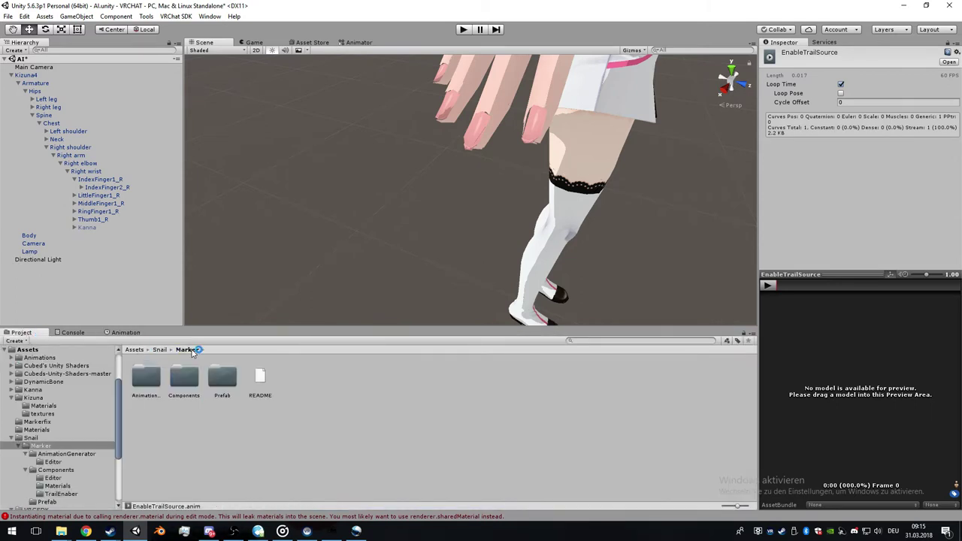
pyautogui.doubleClick(222, 377)
pyautogui.moveTo(150, 383)
pyautogui.mouseDown()
pyautogui.moveTo(152, 323)
pyautogui.moveTo(125, 182)
pyautogui.mouseUp()
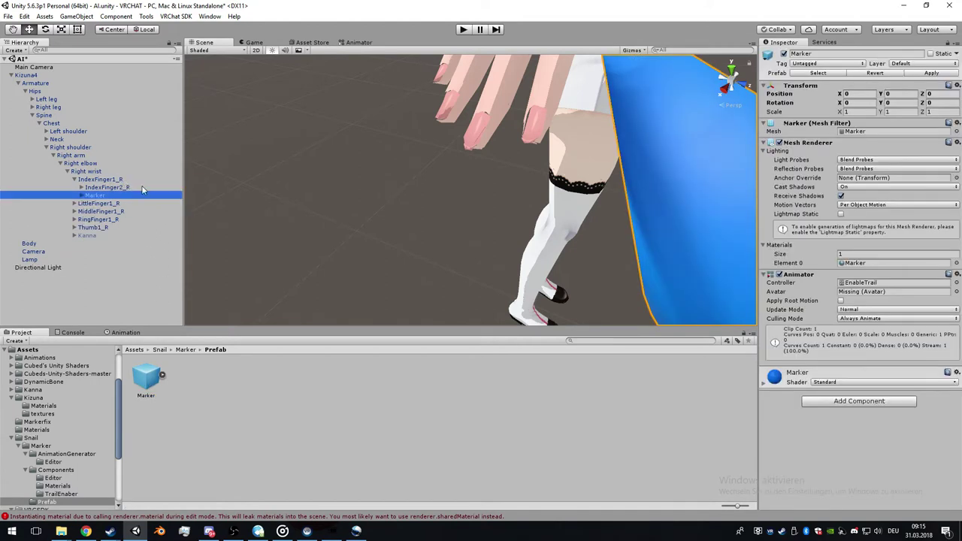
# - Expand the new Marker object down to its TrailSource and rename the marker M1
pyautogui.click(82, 195)
pyautogui.click(89, 204)
pyautogui.click(105, 204)
pyautogui.click(109, 196)
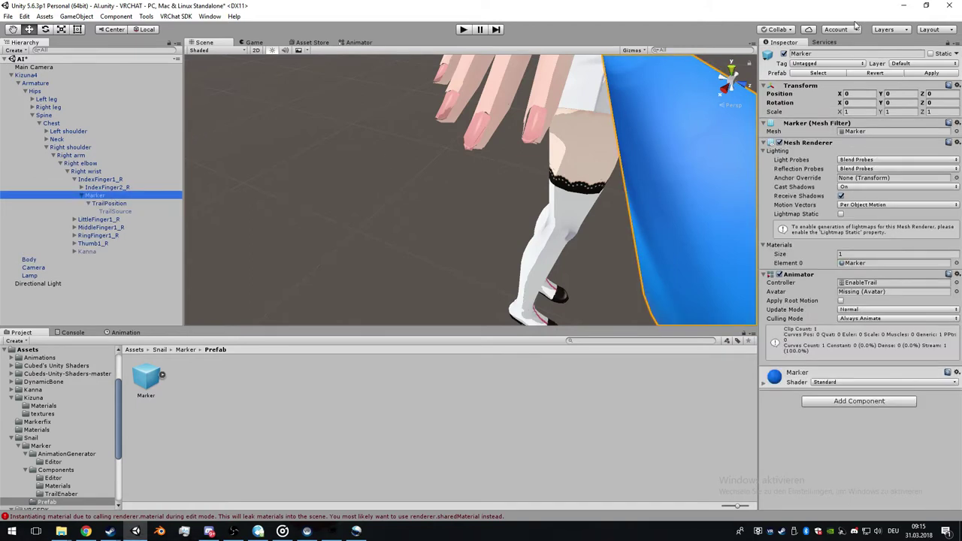
pyautogui.click(827, 55)
pyautogui.write('M1')
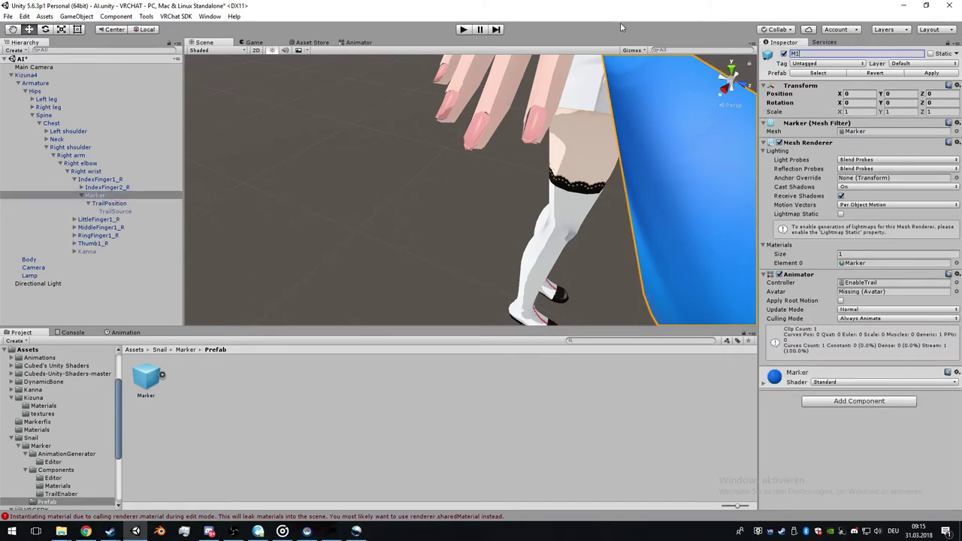
pyautogui.click(125, 203)
pyautogui.click(121, 212)
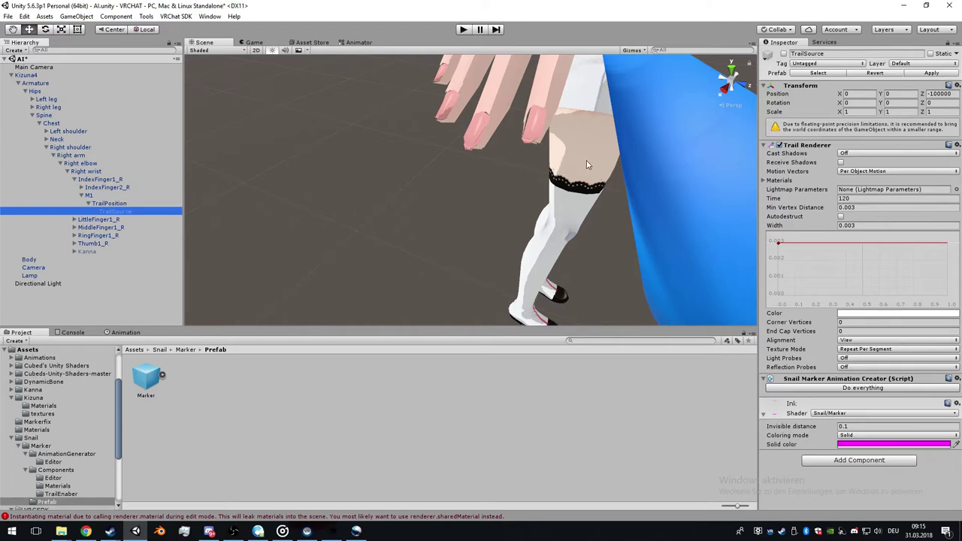
# - Set the mesh of M1's Mesh Filter to None
pyautogui.click(120, 196)
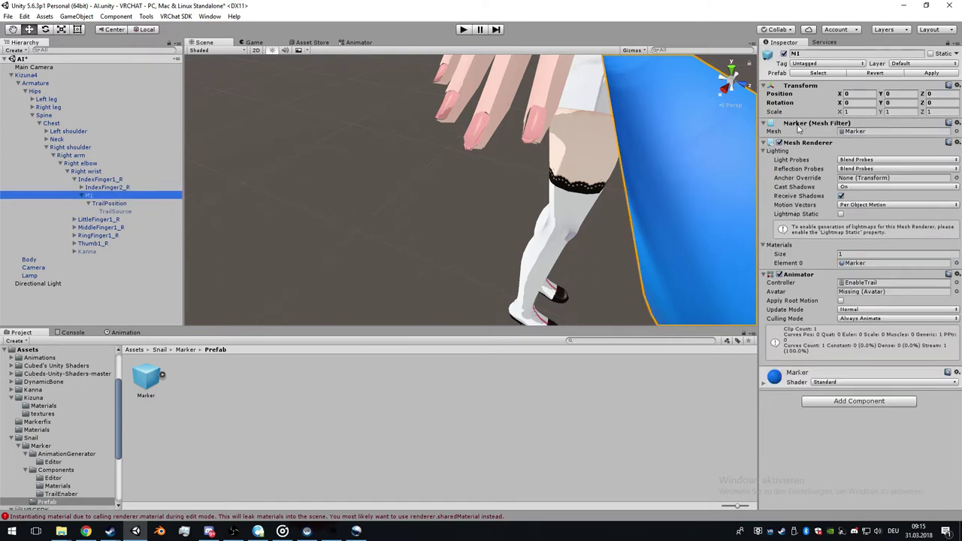
pyautogui.click(955, 131)
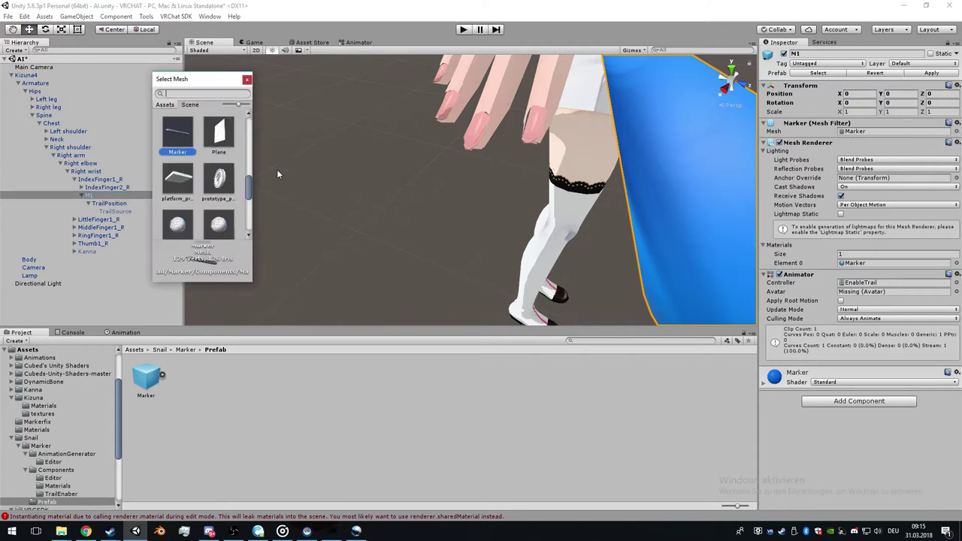
pyautogui.click(176, 135)
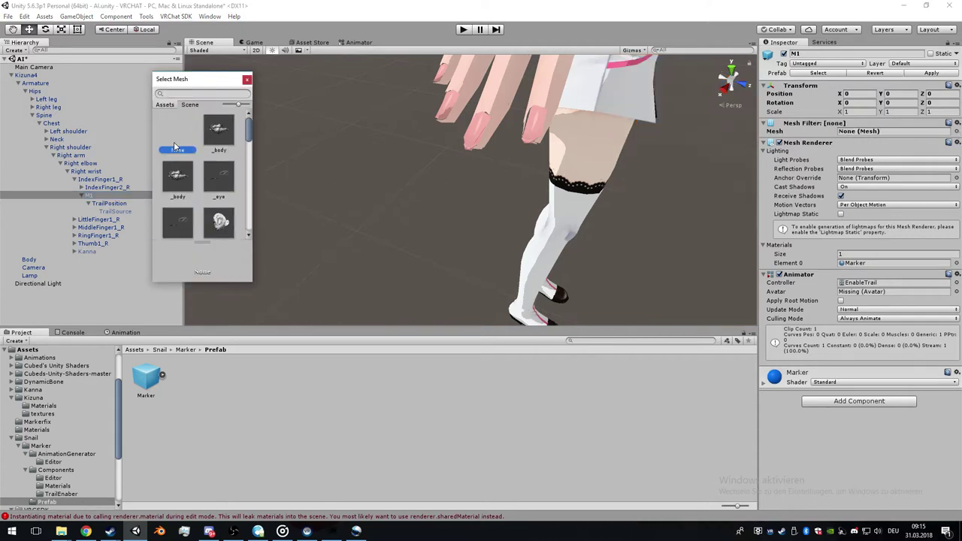
pyautogui.click(246, 79)
# - Move M1's TrailPosition along its Y axis to the index fingertip, at about Y 0.00151
pyautogui.scroll(-5, 396, 149)
pyautogui.keyDown('alt'); pyautogui.moveTo(436, 115); pyautogui.dragTo(353, 154); pyautogui.keyUp('alt')
pyautogui.click(110, 203)
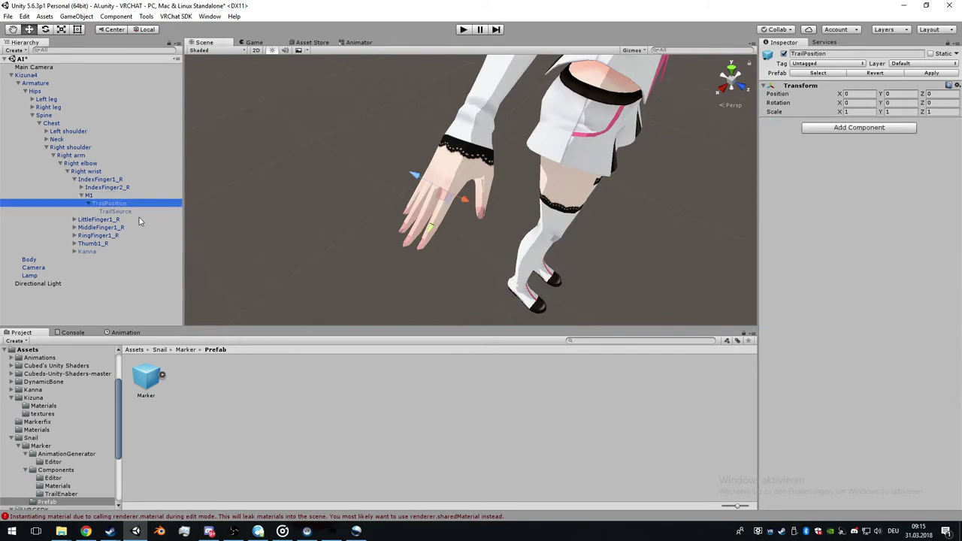
pyautogui.press('f')
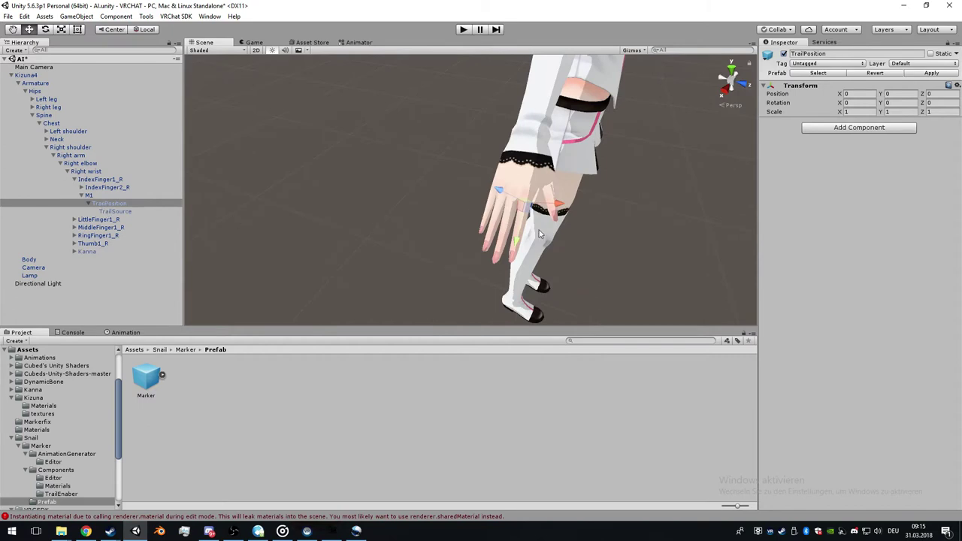
pyautogui.moveTo(516, 242); pyautogui.dragTo(552, 318)
pyautogui.scroll(5, 510, 296)
pyautogui.scroll(-5, 513, 295)
pyautogui.scroll(-3, 552, 319)
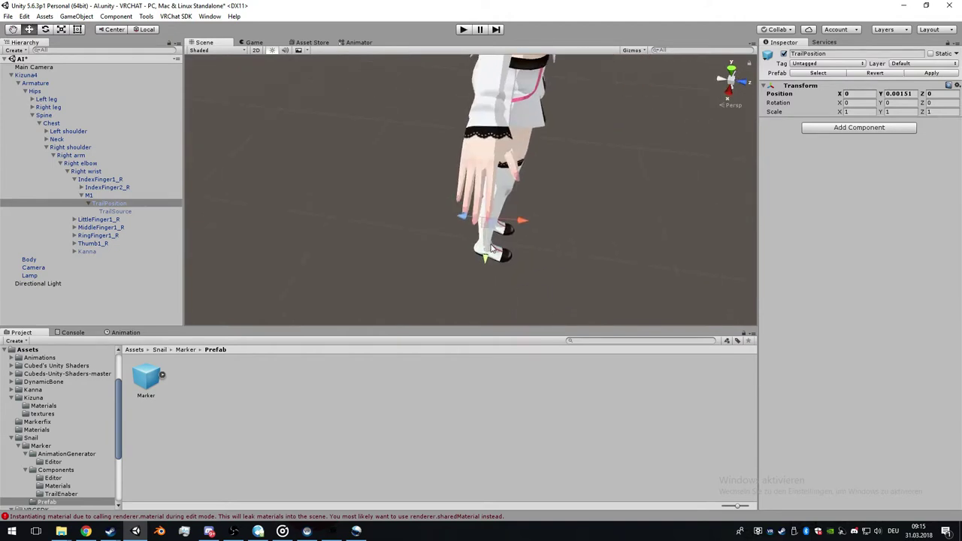
# - Set the Trail Renderer of M1's TrailSource to a time of 10000 and a width of 0.005
pyautogui.click(109, 203)
pyautogui.click(115, 211)
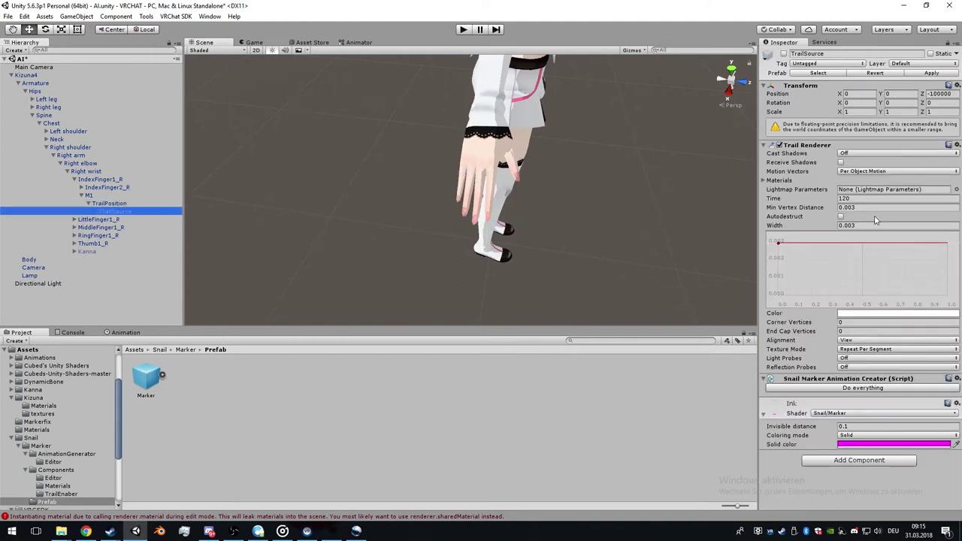
pyautogui.click(855, 200)
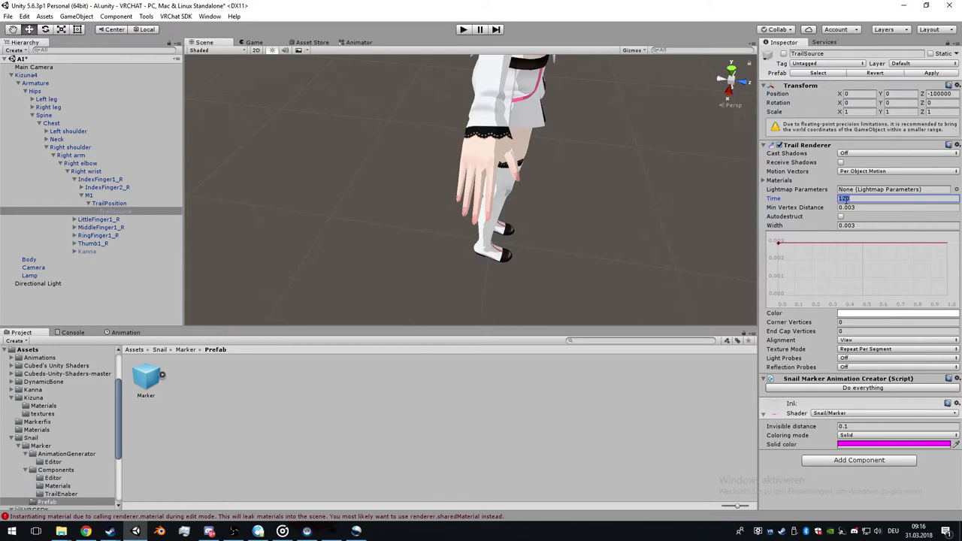
pyautogui.write('10')
pyautogui.hotkey('ctrl', 's')
pyautogui.click(857, 227)
pyautogui.write('5')
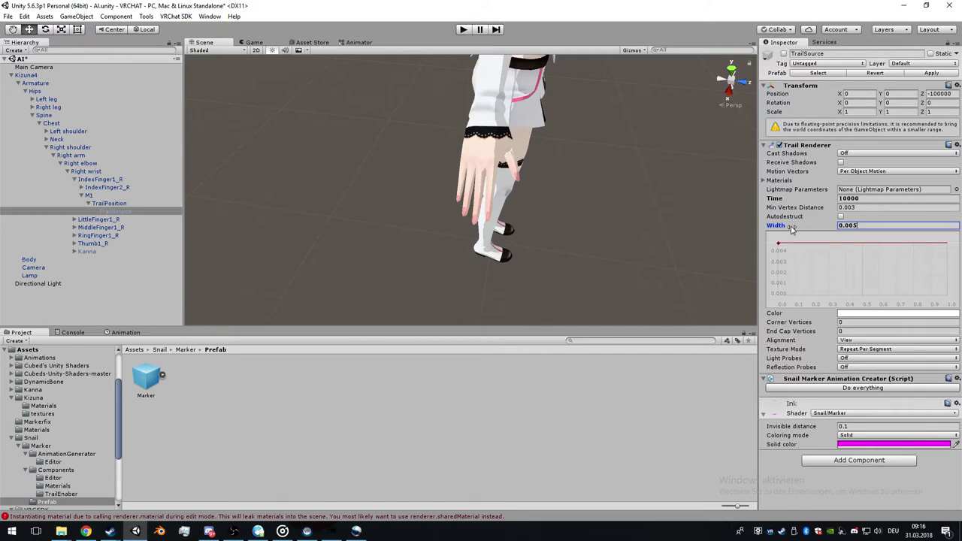
pyautogui.click(861, 225)
pyautogui.click(864, 225)
# - Change the solid color of the TrailSource's ink material to black (000000FF)
pyautogui.click(873, 447)
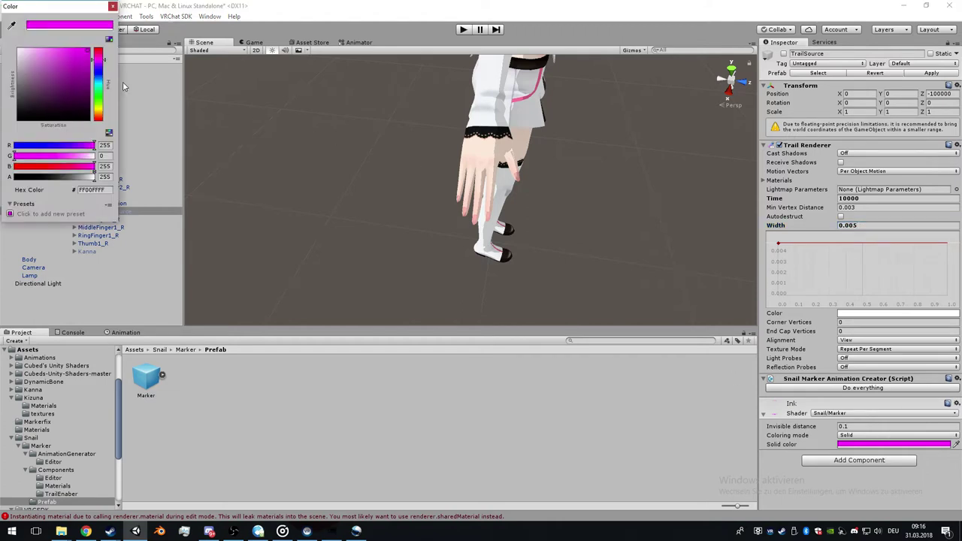
pyautogui.moveTo(39, 106); pyautogui.dragTo(26, 138)
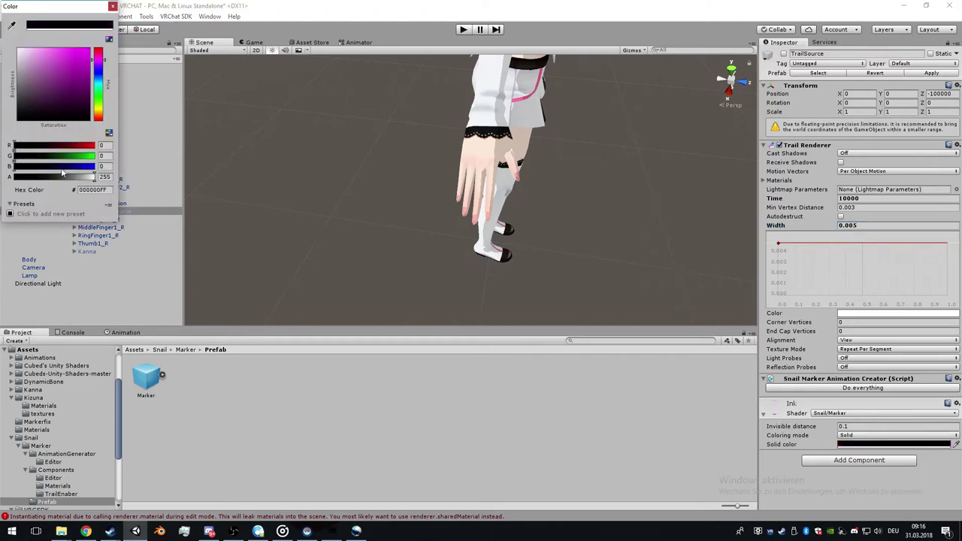
pyautogui.click(113, 6)
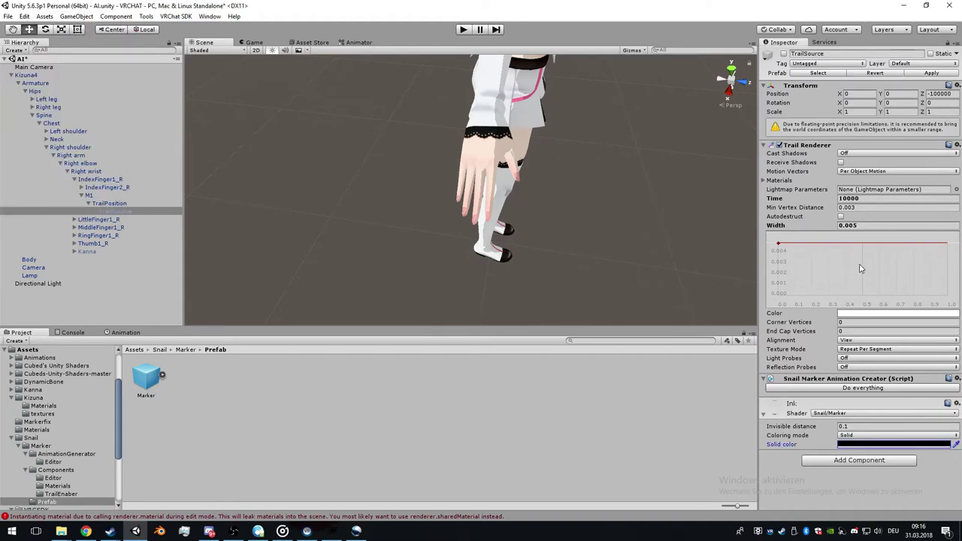
# - Duplicate M1 twice and rename the copies M2 and M3
pyautogui.click(116, 196)
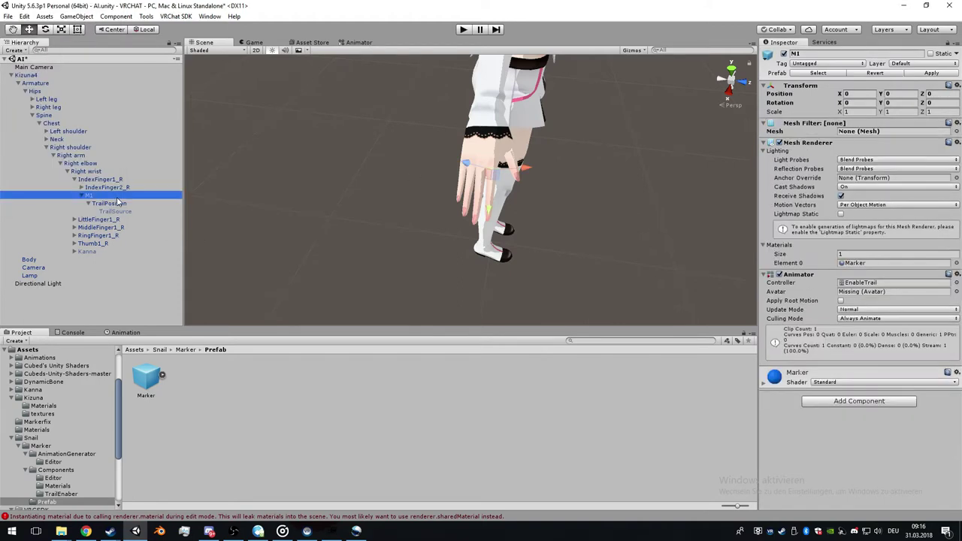
pyautogui.hotkey('ctrl', 'd')
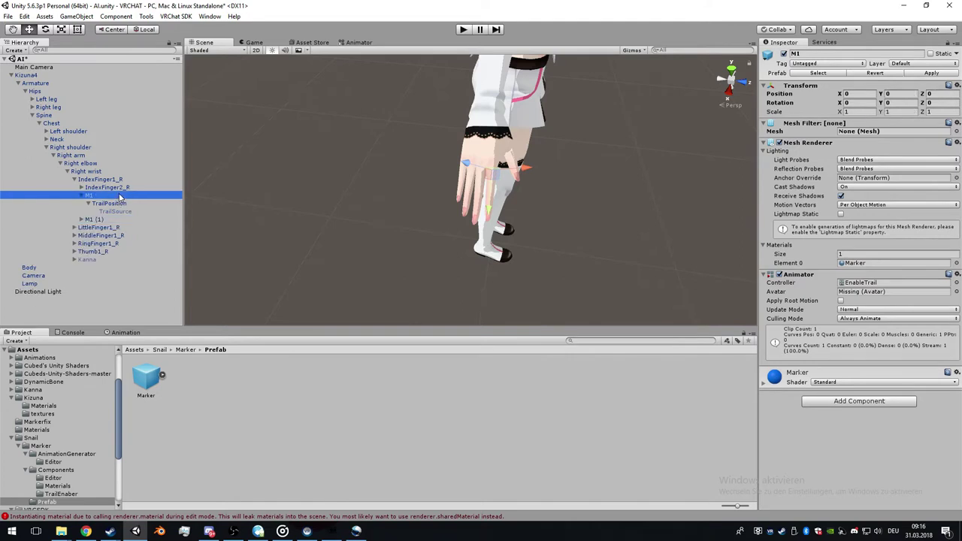
pyautogui.hotkey('ctrl', 'd')
pyautogui.click(113, 219)
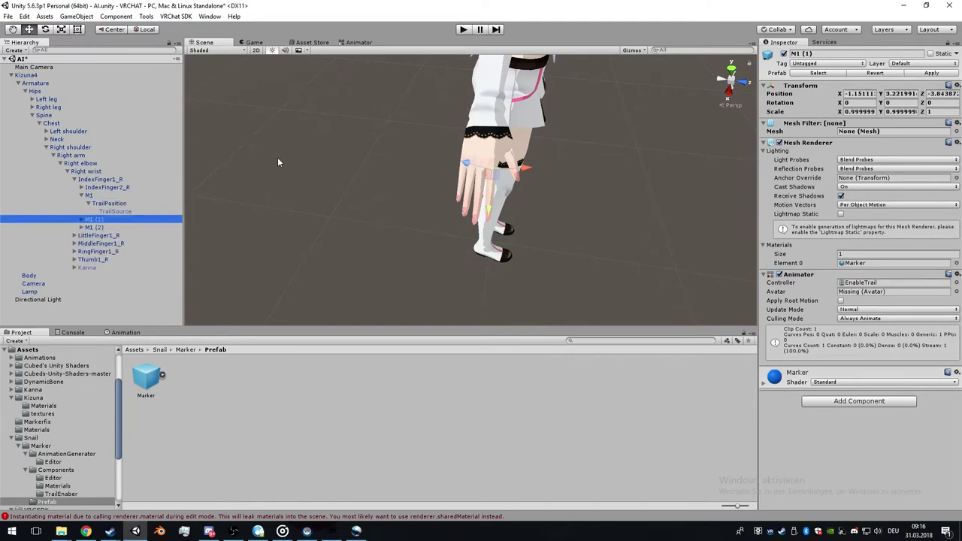
pyautogui.click(815, 53)
pyautogui.write('M2')
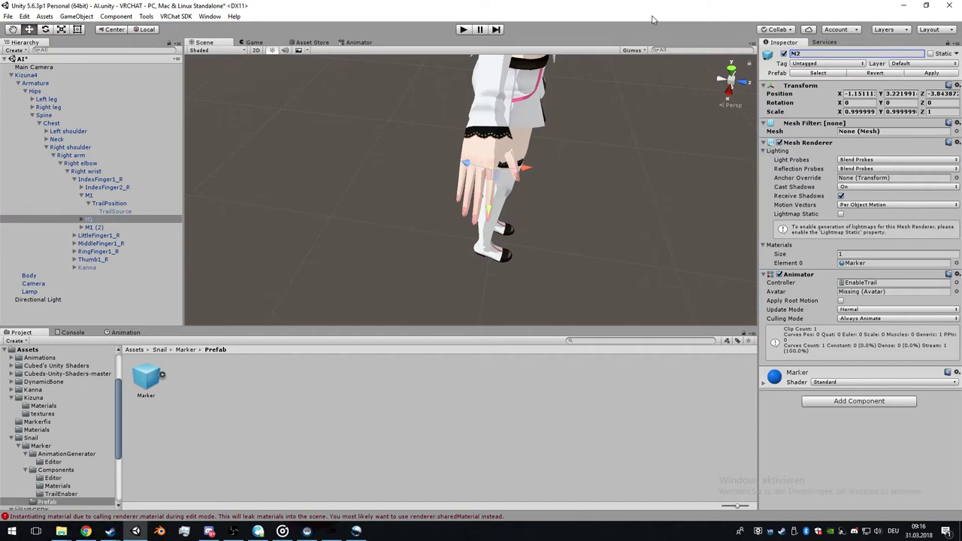
pyautogui.click(140, 227)
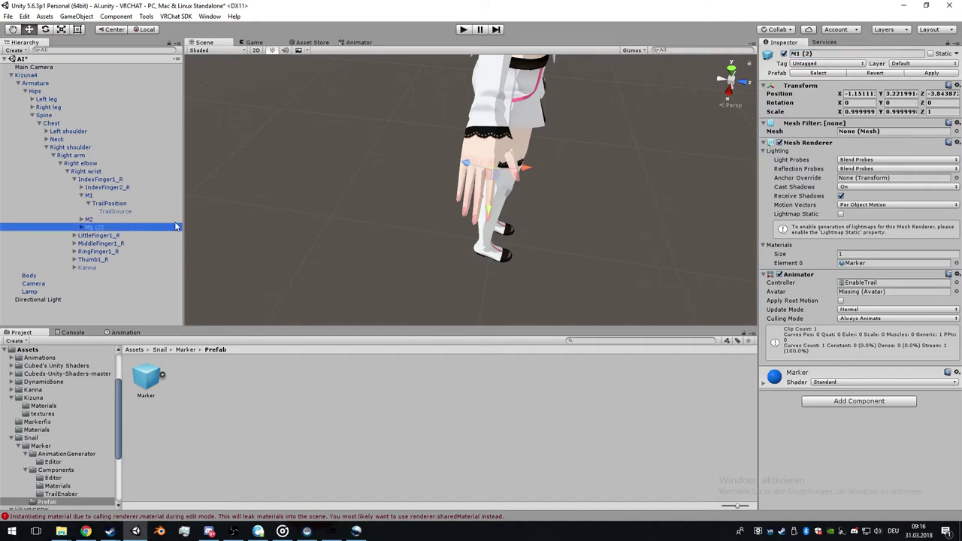
pyautogui.click(815, 54)
pyautogui.write('M3')
# - Expand M2 and M3 in the hierarchy to reveal their TrailPosition and TrailSource objects
pyautogui.click(82, 219)
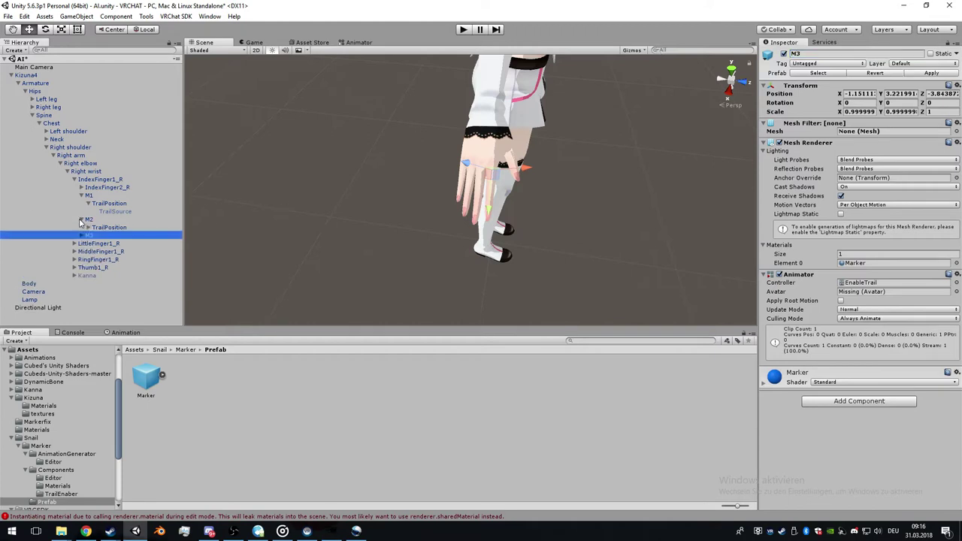
pyautogui.click(97, 227)
pyautogui.click(82, 235)
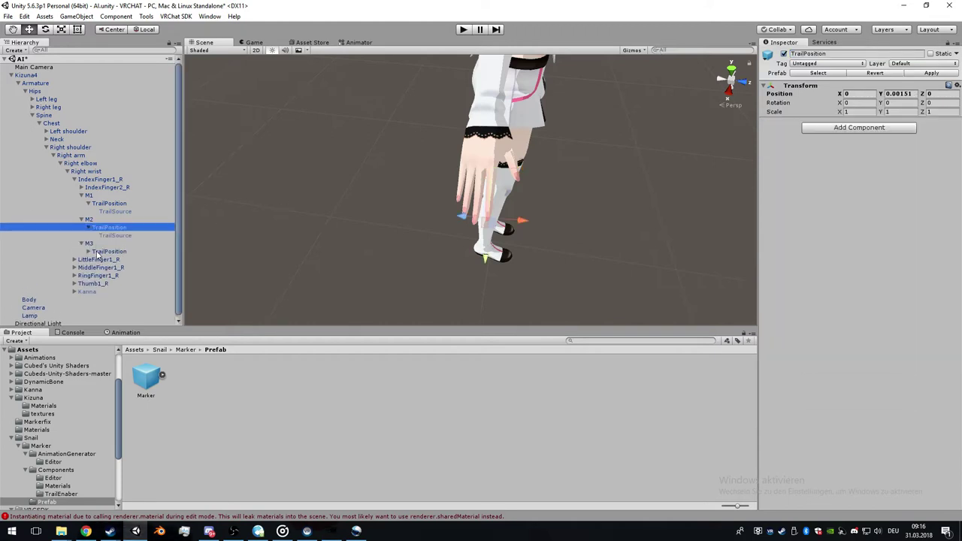
pyautogui.click(88, 251)
pyautogui.click(105, 251)
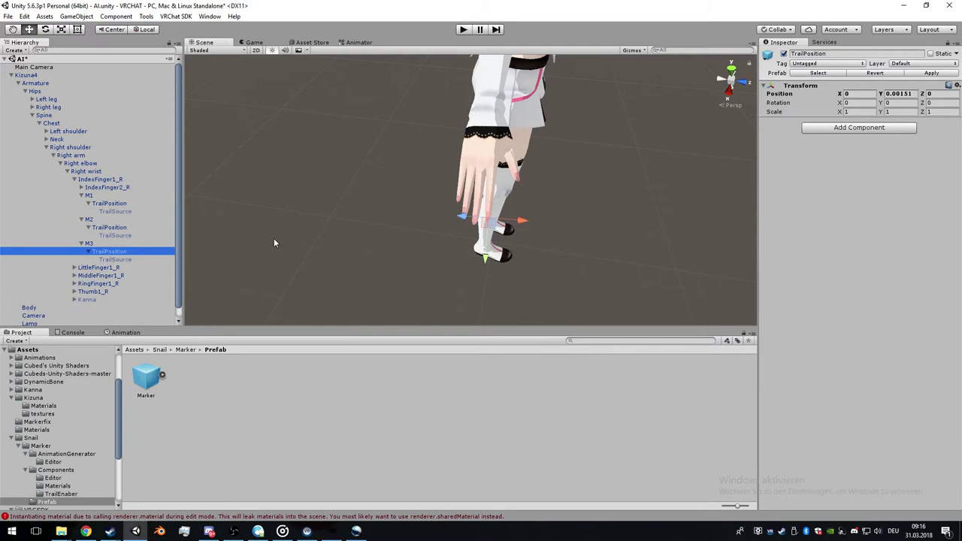
# - Run Do everything on M1's TrailSource and create a folder M1 in Assets/Kizuna for the generated animations
pyautogui.click(126, 204)
pyautogui.click(120, 211)
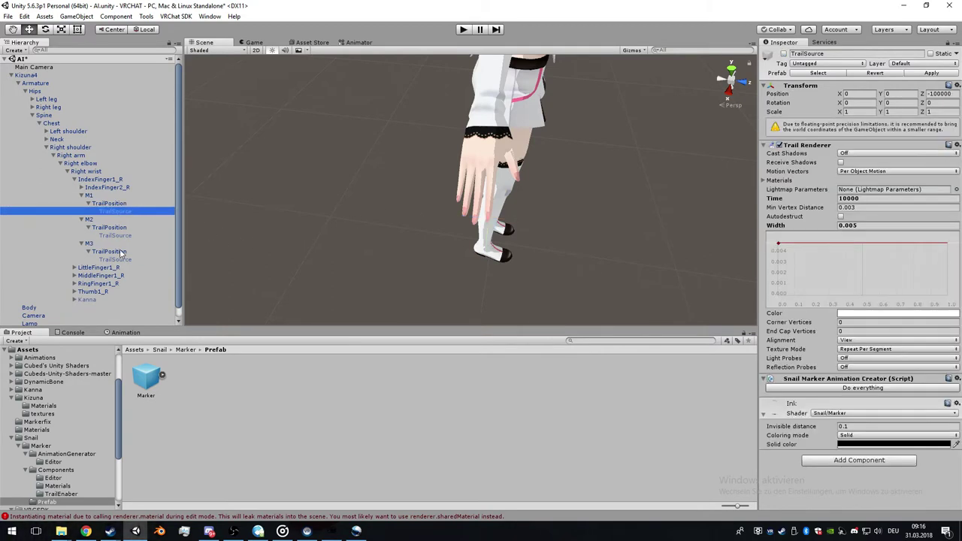
pyautogui.click(823, 389)
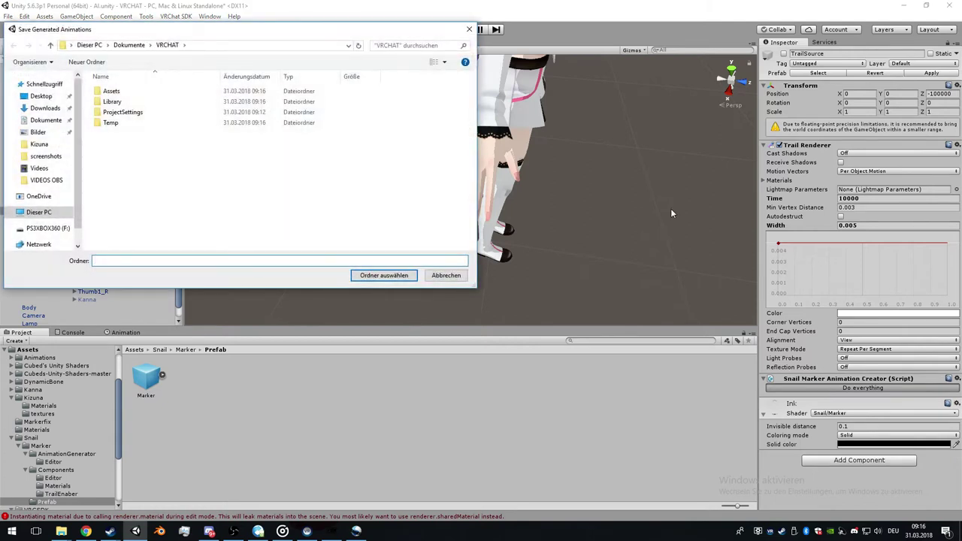
pyautogui.doubleClick(113, 91)
pyautogui.click(143, 148)
pyautogui.doubleClick(143, 147)
pyautogui.rightClick(168, 166)
pyautogui.moveTo(218, 283)
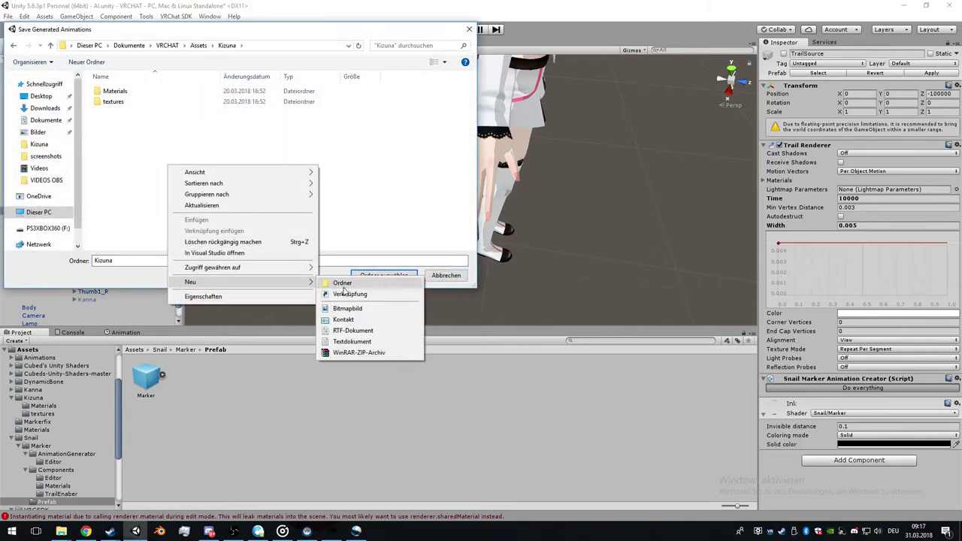
pyautogui.click(342, 282)
pyautogui.write('M1')
pyautogui.press('Return')
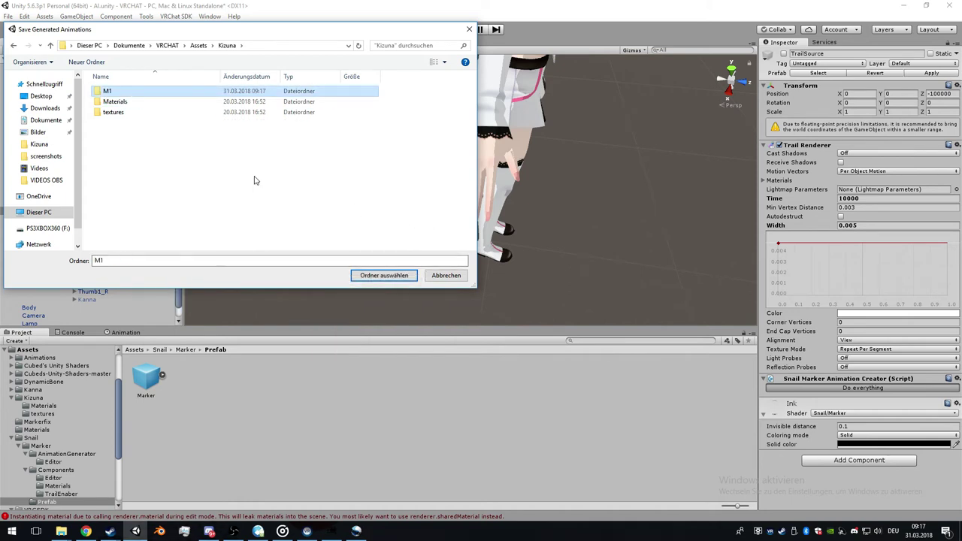
# - Create folders M2 and M3 in Assets/Kizuna as well, and save M1's generated animations in the M1 folder
pyautogui.rightClick(151, 144)
pyautogui.moveTo(248, 260)
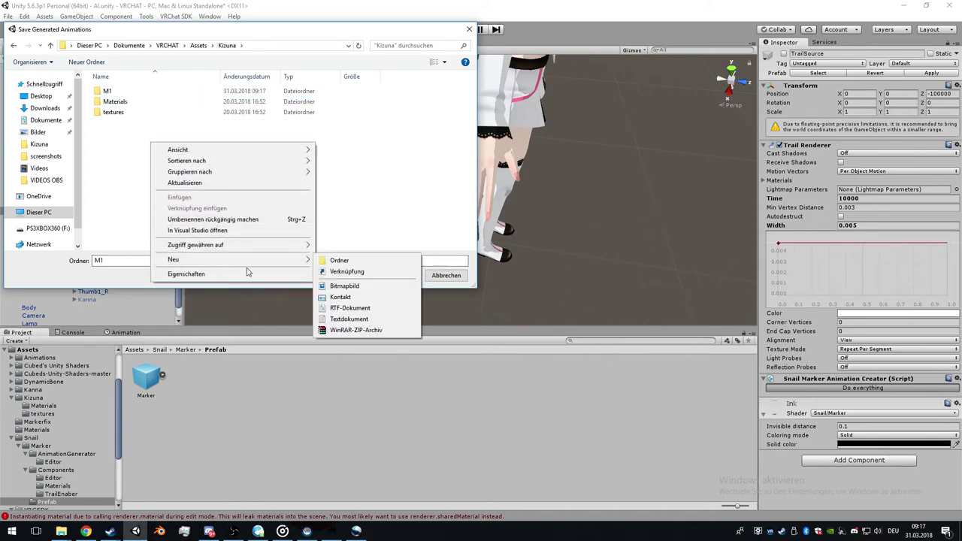
pyautogui.click(337, 261)
pyautogui.write('M2')
pyautogui.press('Return')
pyautogui.rightClick(325, 204)
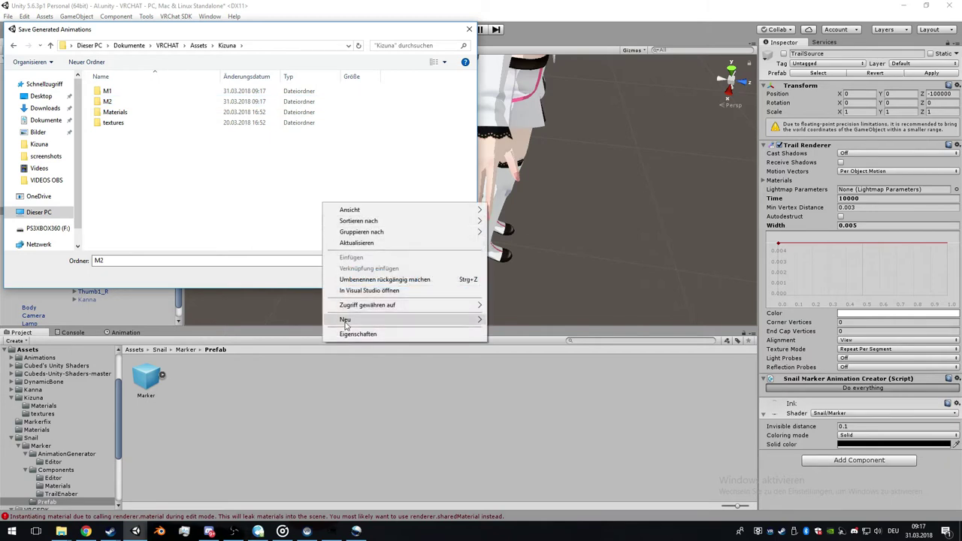
pyautogui.moveTo(345, 323)
pyautogui.click(489, 318)
pyautogui.write('M3')
pyautogui.press('Return')
pyautogui.doubleClick(132, 91)
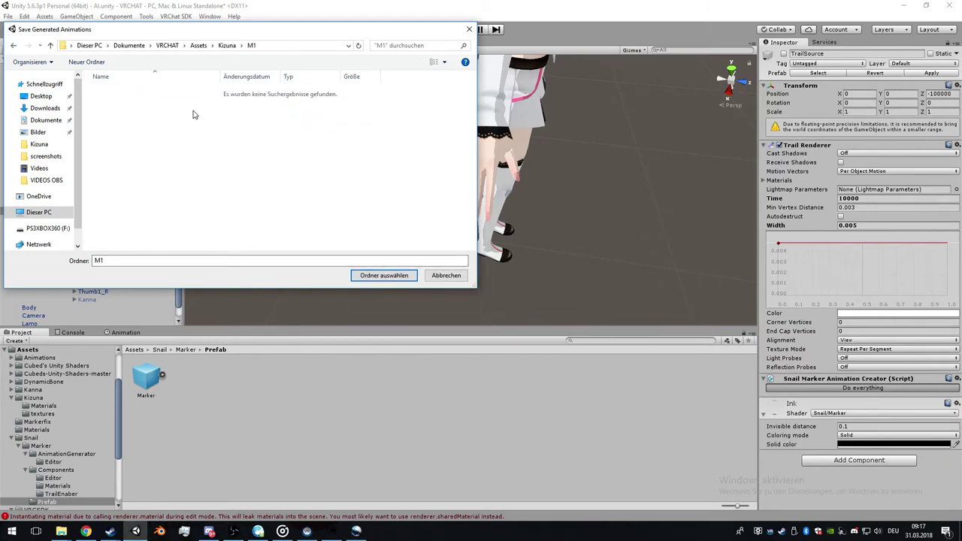
pyautogui.click(383, 275)
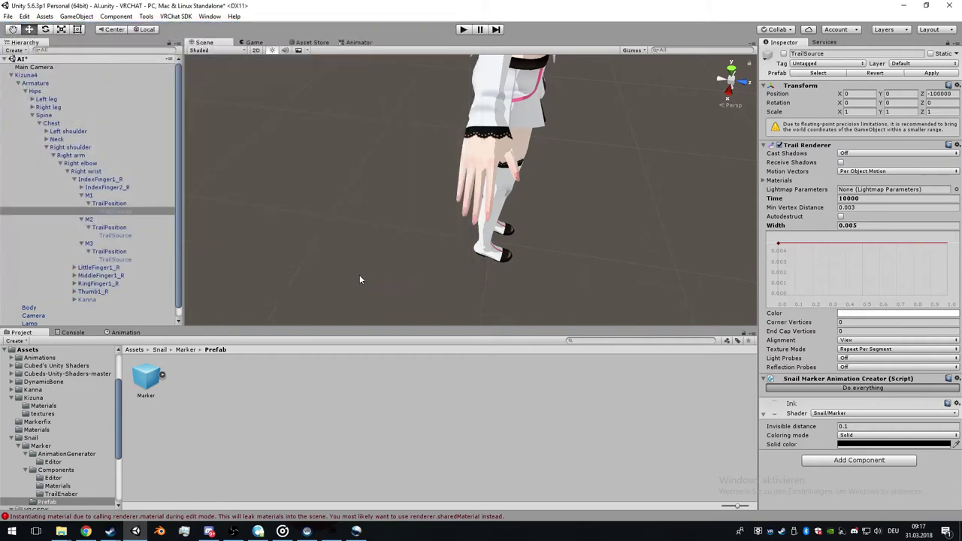
# - Generate the marker animations for M2's TrailSource and save them in the Assets/Kizuna/M2 folder
pyautogui.click(871, 388)
pyautogui.doubleClick(184, 92)
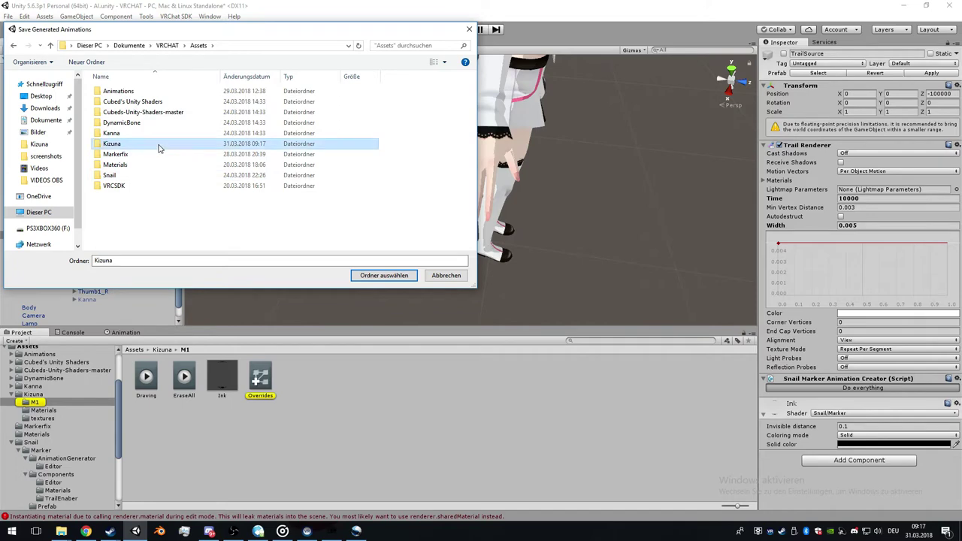
pyautogui.doubleClick(158, 144)
pyautogui.doubleClick(158, 106)
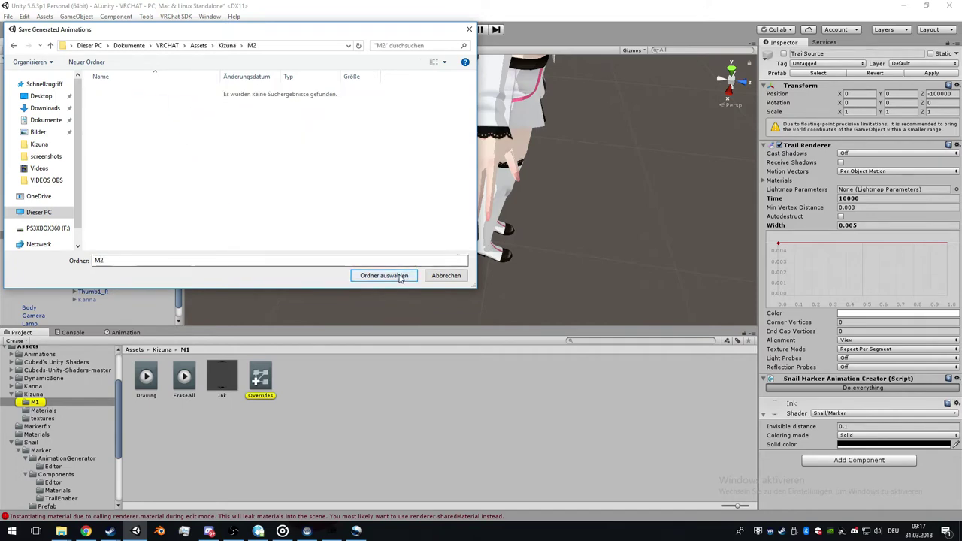
pyautogui.click(361, 275)
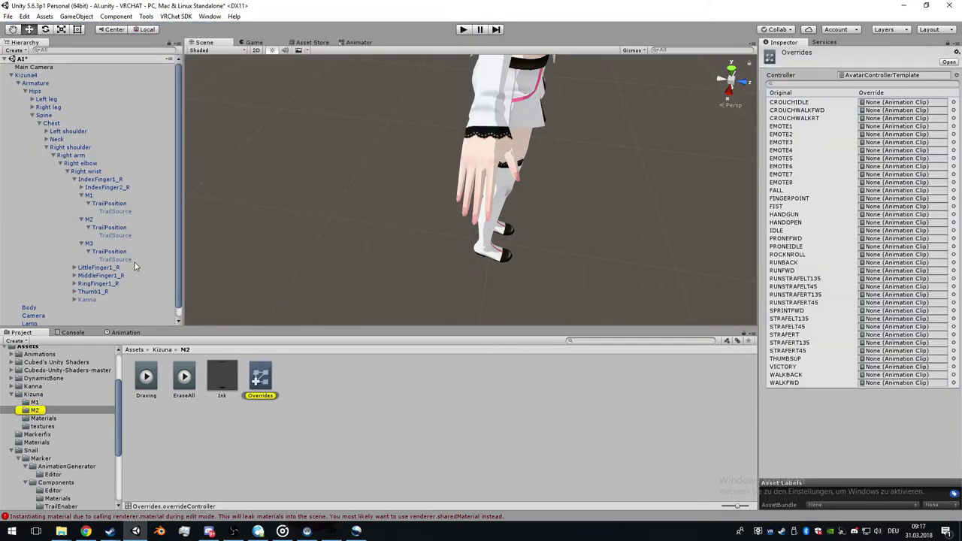
# - Generate the marker animations for M3's TrailSource and save them in the Assets/Kizuna/M3 folder
pyautogui.click(129, 260)
pyautogui.click(872, 387)
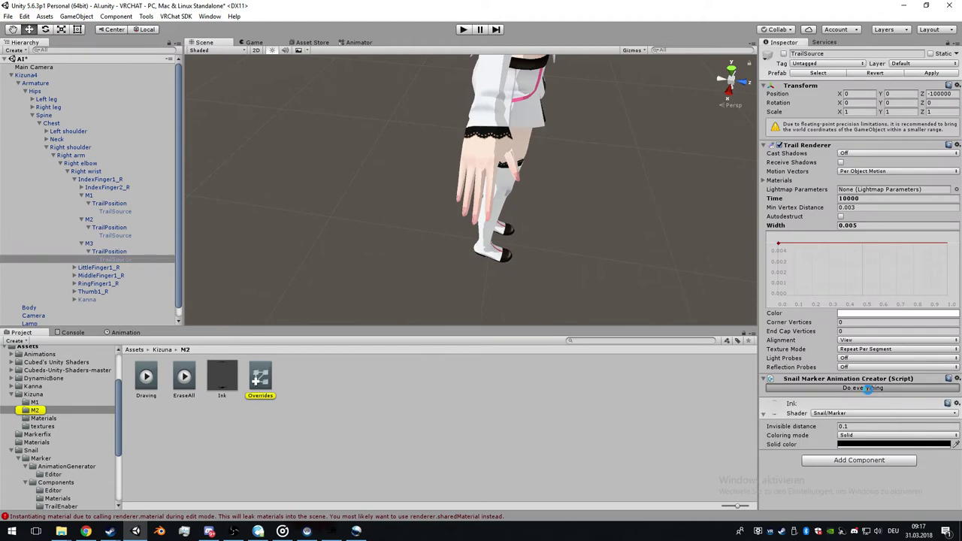
pyautogui.doubleClick(177, 91)
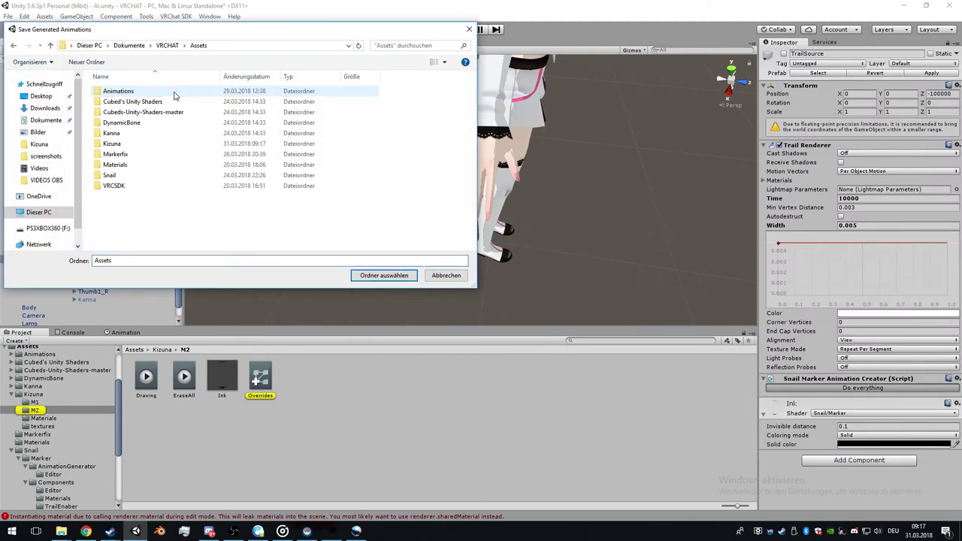
pyautogui.doubleClick(157, 143)
pyautogui.doubleClick(160, 113)
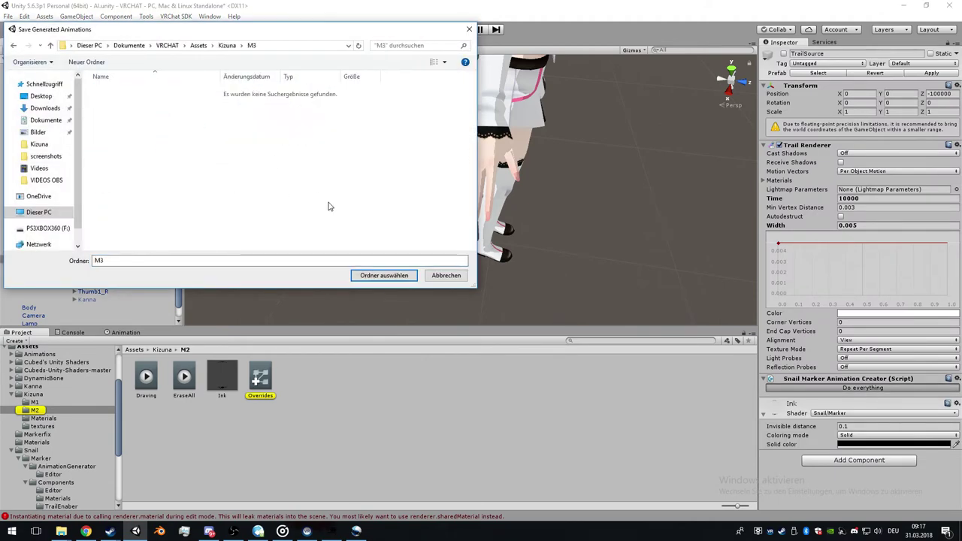
pyautogui.click(372, 275)
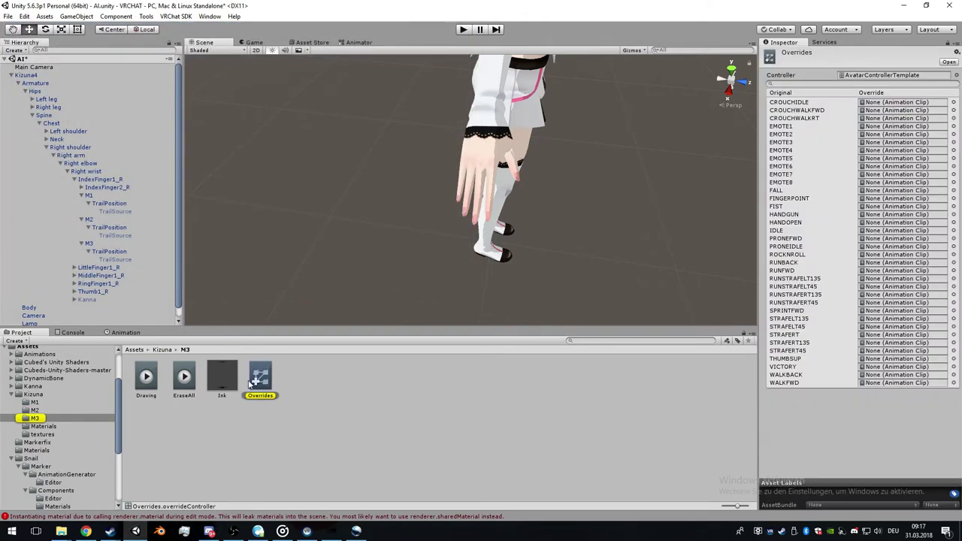
# - Open the Ink material in the Kizuna/M2 folder and bring up its solid color for editing
pyautogui.click(162, 350)
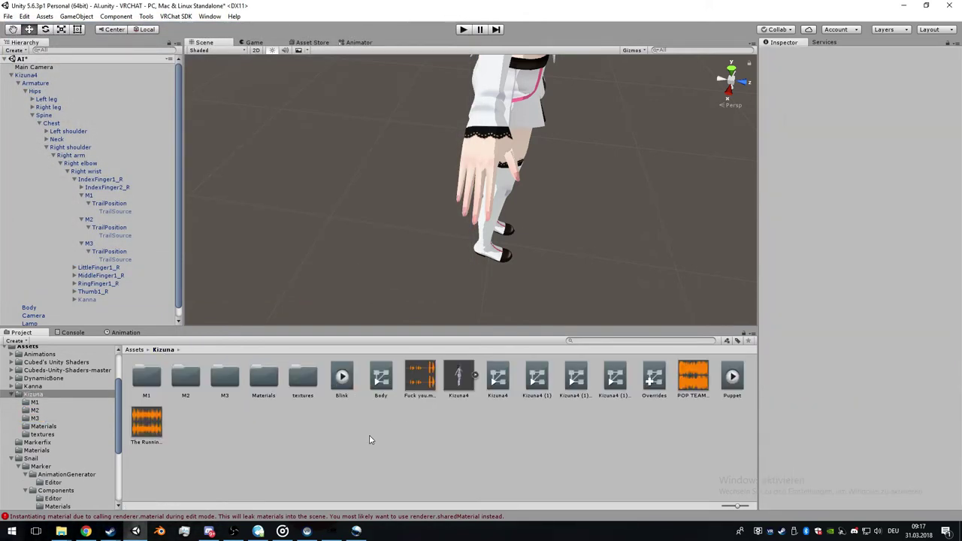
pyautogui.click(154, 383)
pyautogui.doubleClick(186, 383)
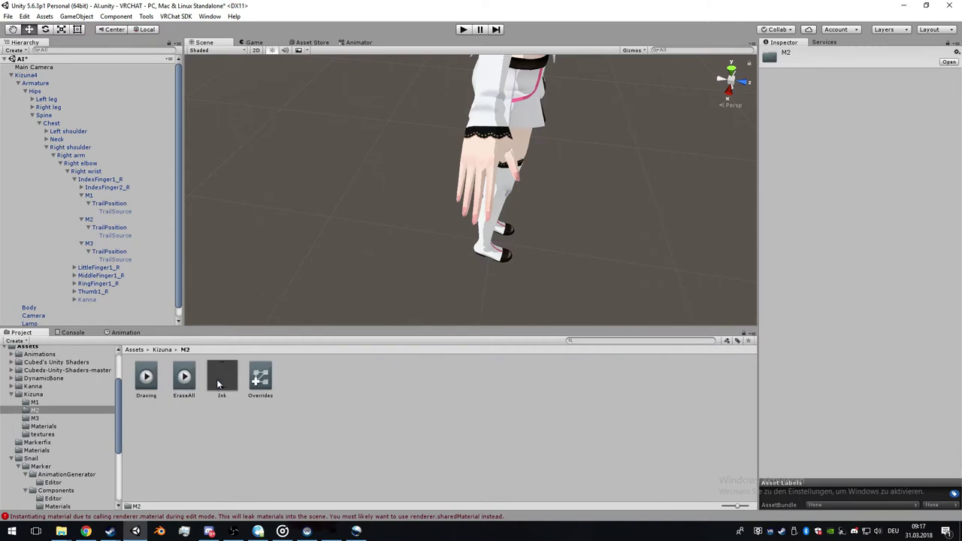
pyautogui.click(222, 379)
pyautogui.click(872, 94)
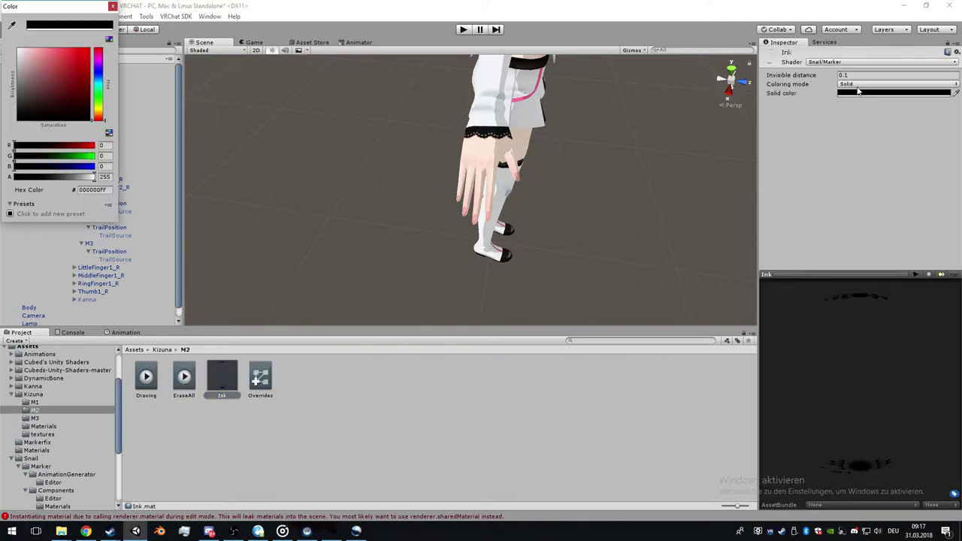
# - Try the Texture and Gradient coloring modes on M2's Ink material and switch it back to Solid
pyautogui.click(880, 84)
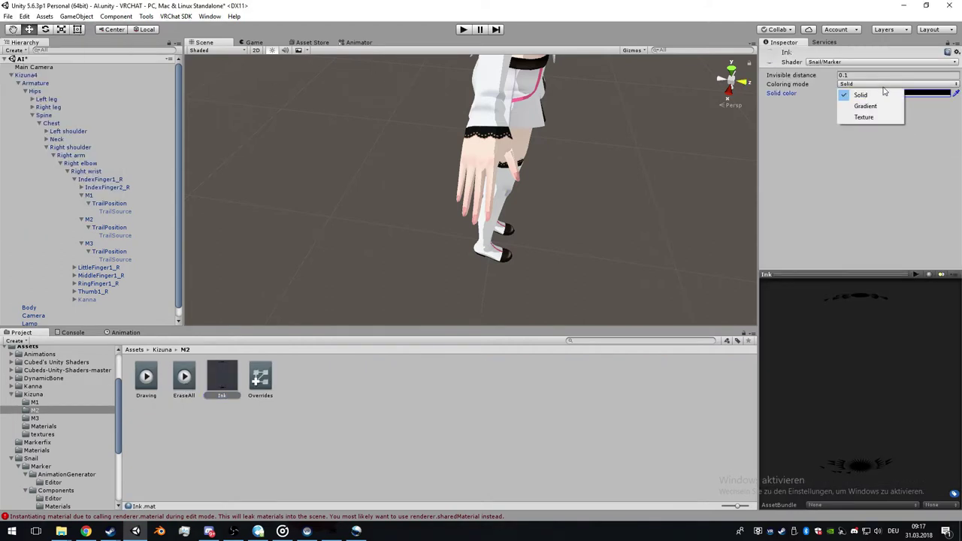
pyautogui.click(869, 118)
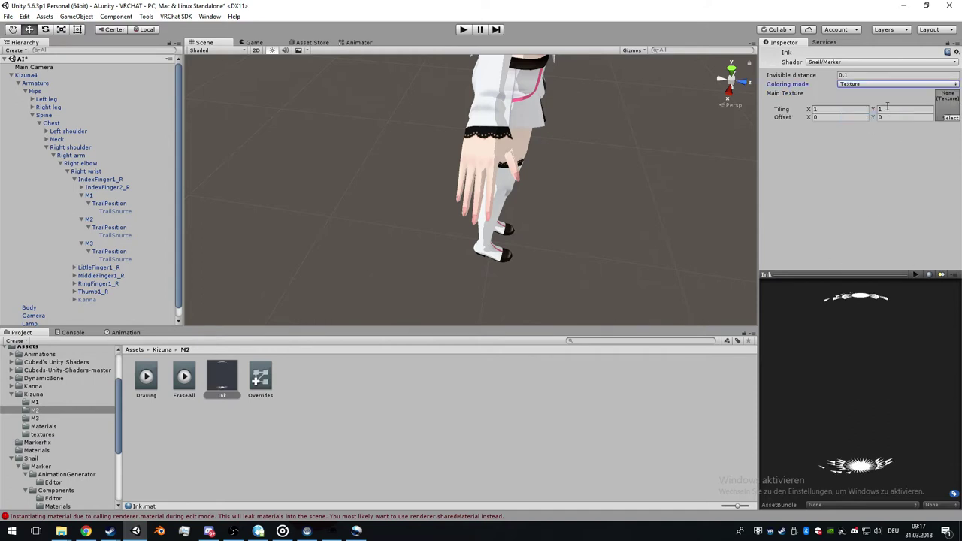
pyautogui.click(897, 86)
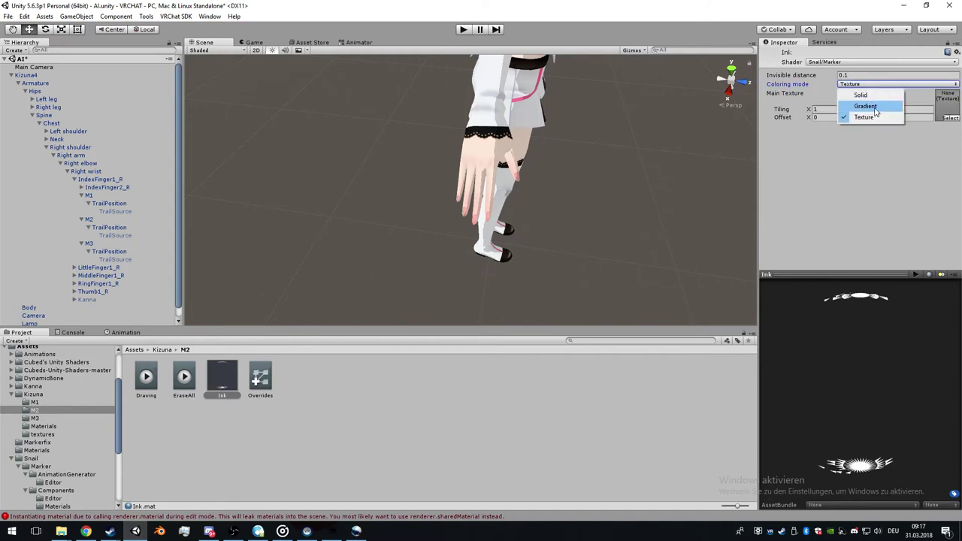
pyautogui.click(875, 109)
pyautogui.click(873, 86)
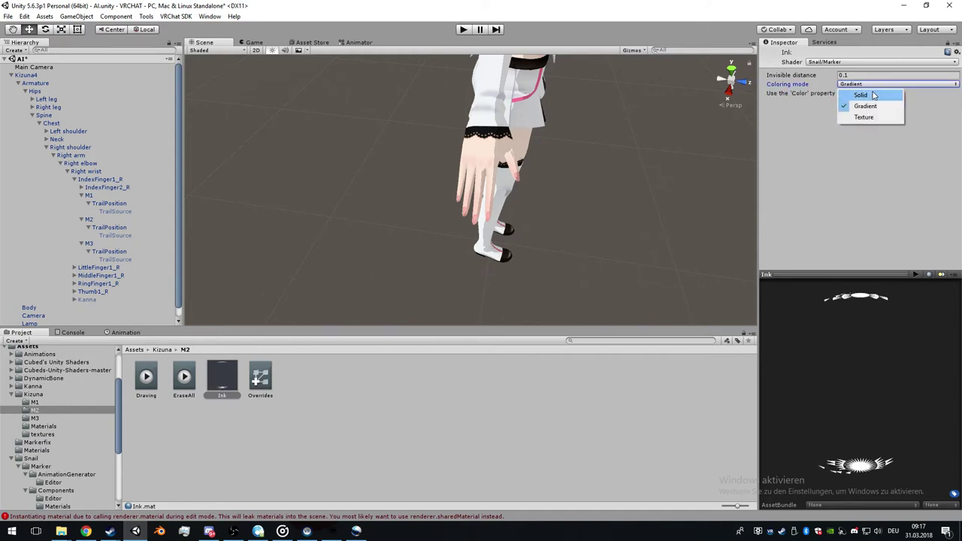
pyautogui.click(868, 93)
# - Set the solid color of M2's Ink material to magenta (FF00F8FF)
pyautogui.click(867, 94)
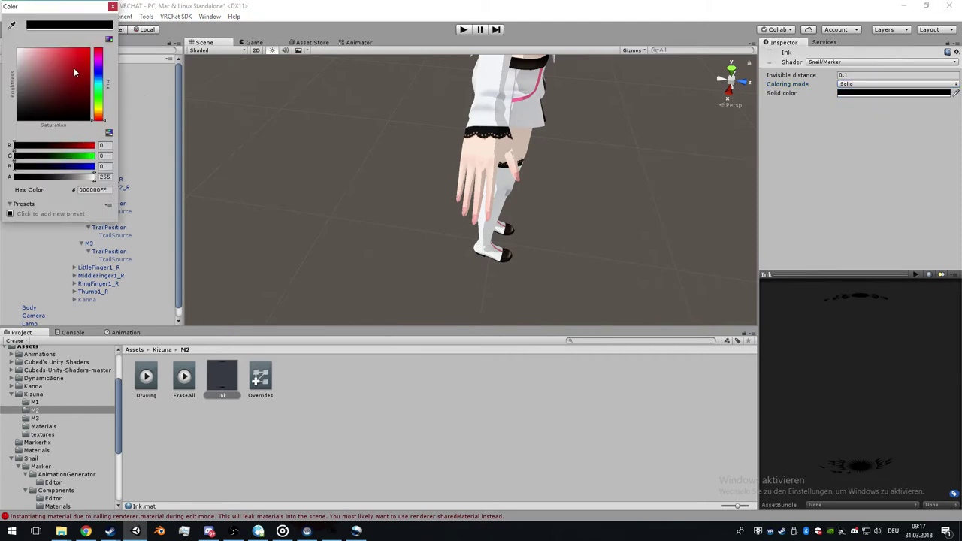
pyautogui.click(102, 66)
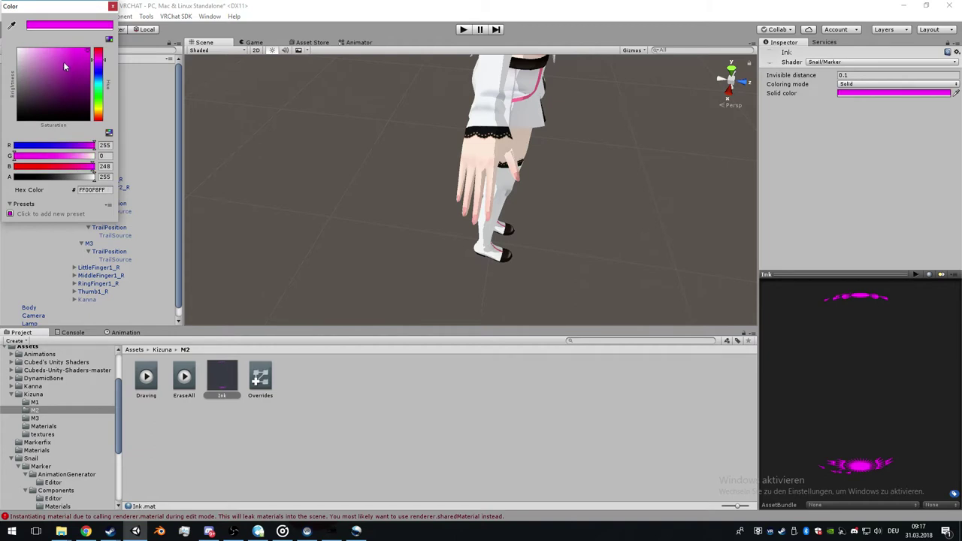
pyautogui.click(113, 7)
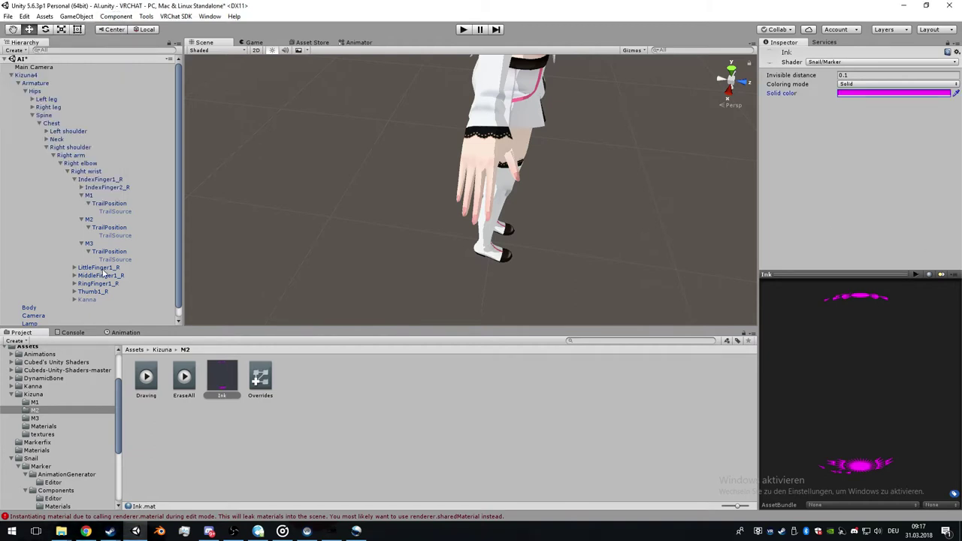
# - Set the solid color of the Ink material in the Kizuna/M3 folder to red (FF0000FF)
pyautogui.click(163, 351)
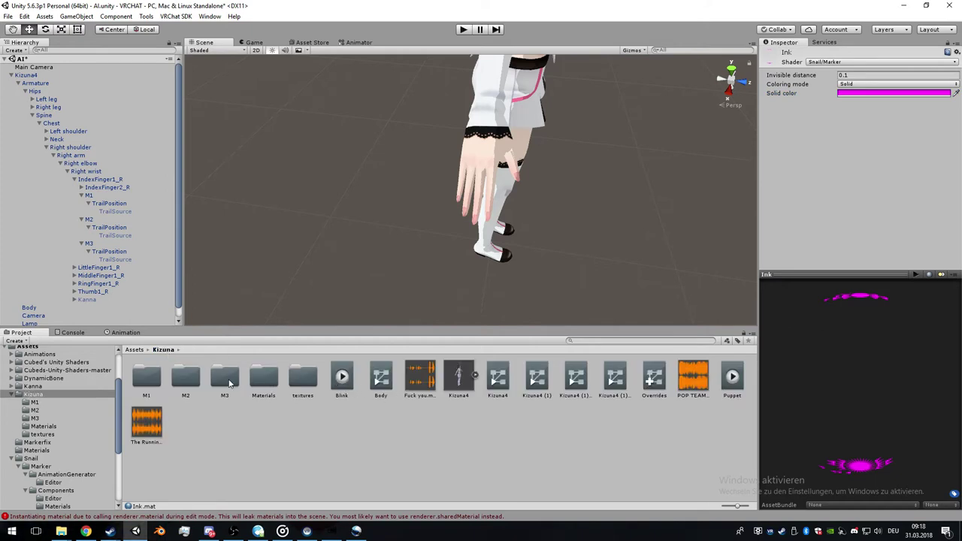
pyautogui.doubleClick(225, 379)
pyautogui.click(237, 389)
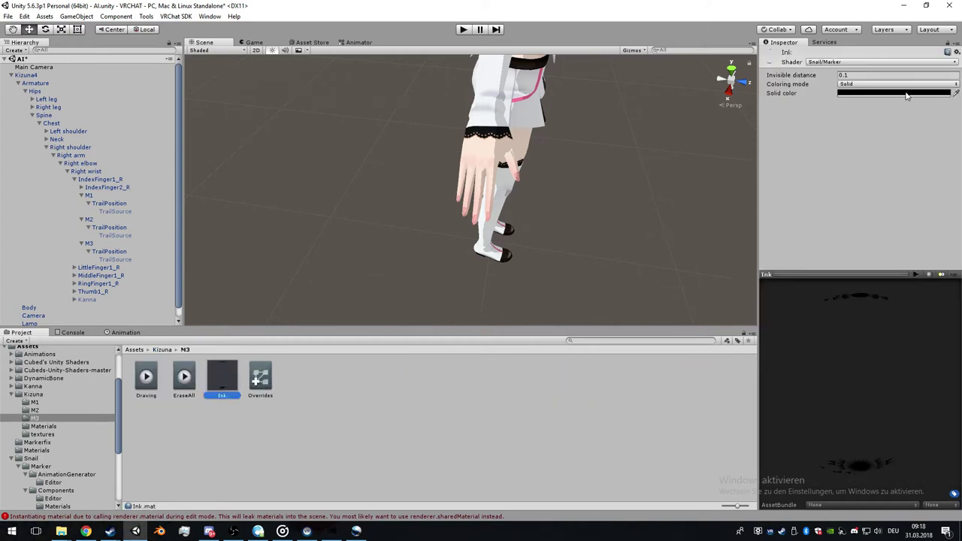
pyautogui.click(894, 93)
pyautogui.moveTo(91, 99); pyautogui.dragTo(90, 51)
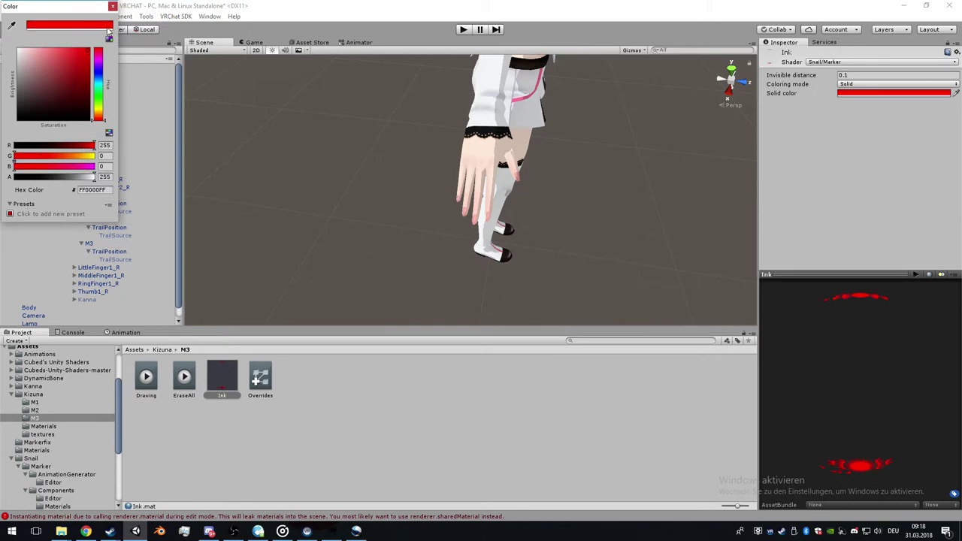
pyautogui.click(112, 6)
pyautogui.click(359, 428)
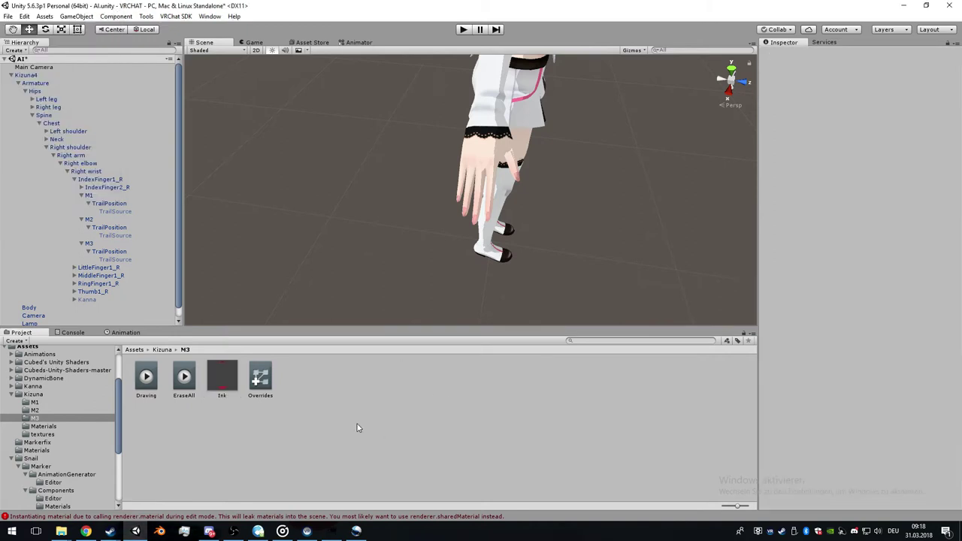
# - Duplicate the Kizuna4 avatar and try to rename the copy KizunaAnimated
pyautogui.click(29, 75)
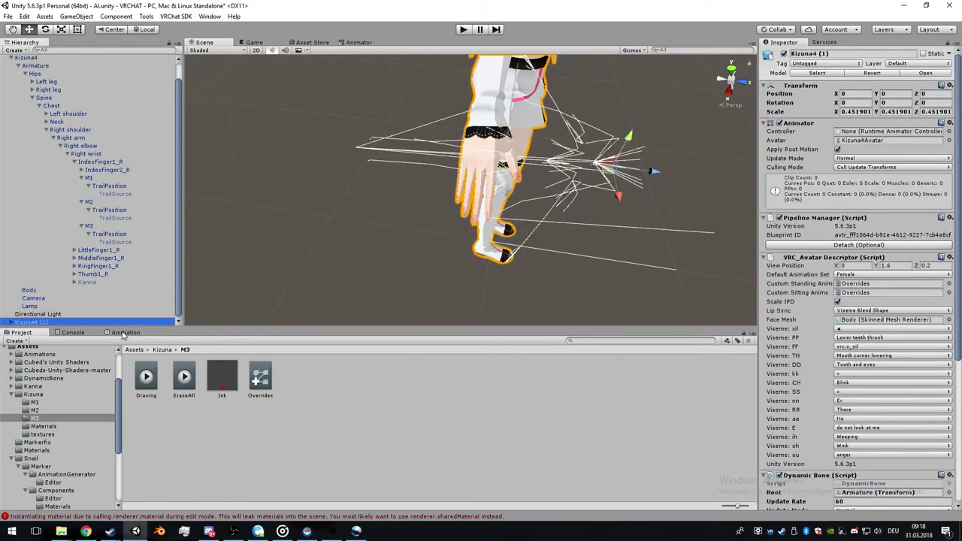
pyautogui.click(826, 54)
pyautogui.press('BackSpace')
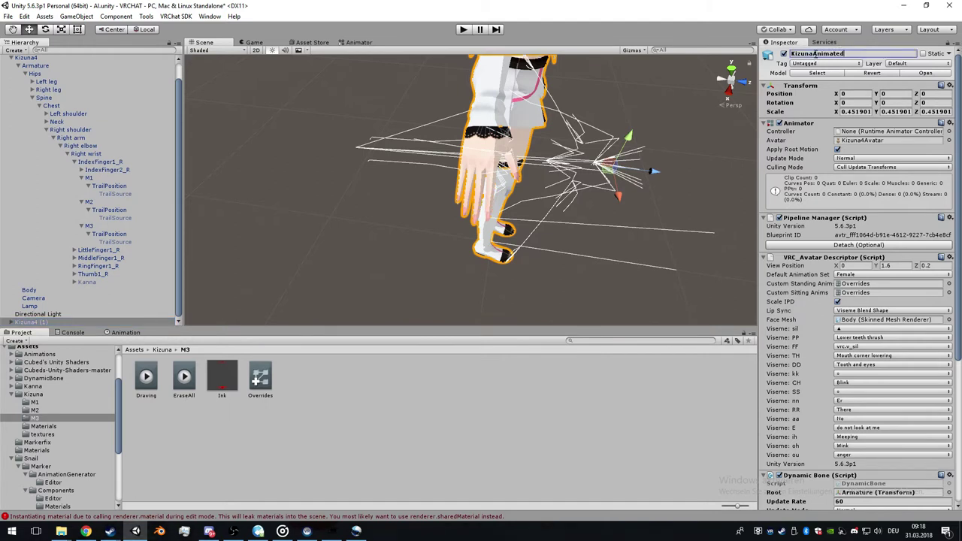
pyautogui.click(466, 396)
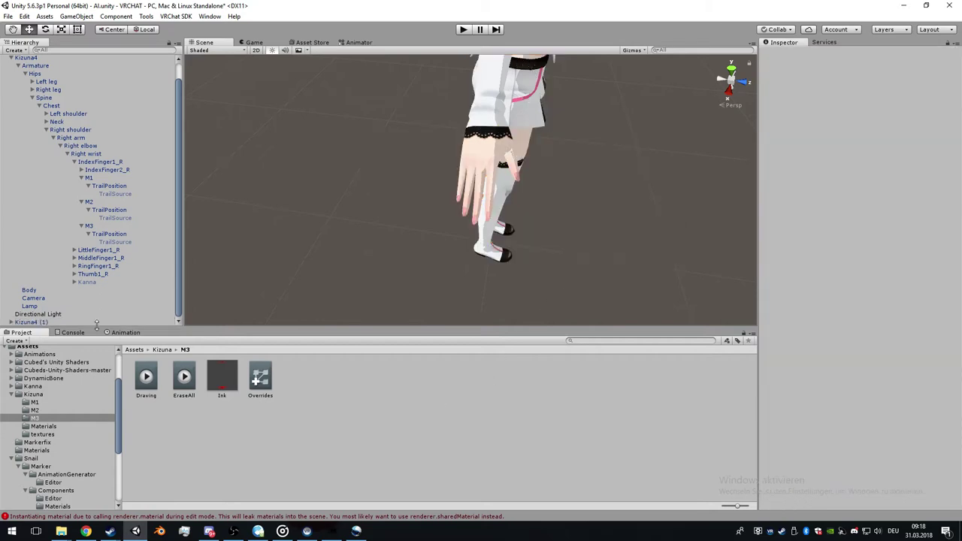
# - Rename the duplicated Kizuna4 avatar to ANIMATION
pyautogui.click(72, 322)
pyautogui.click(841, 54)
pyautogui.write('ANIMATION')
pyautogui.press('Return')
pyautogui.click(481, 360)
# - Select the ANIMATION avatar and show it in the Animation window
pyautogui.click(90, 322)
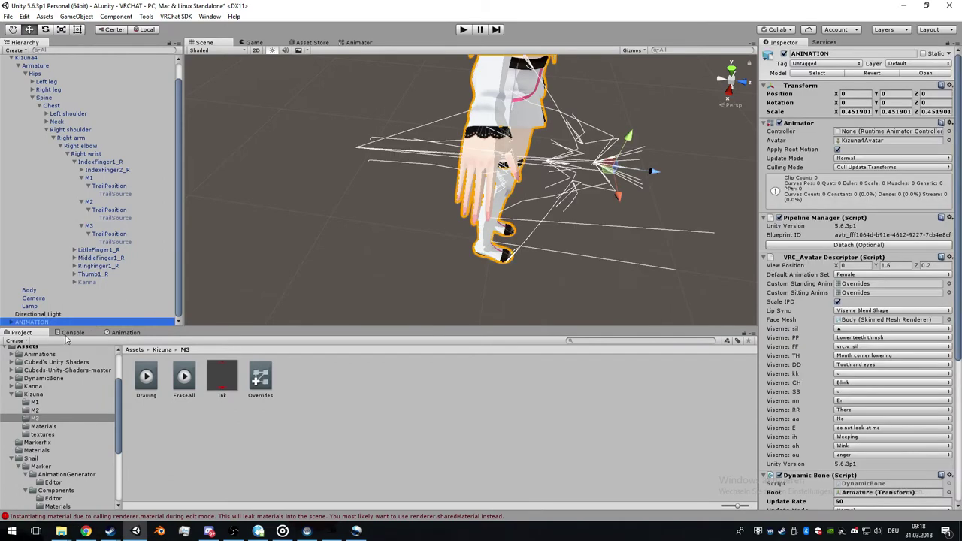
pyautogui.click(127, 333)
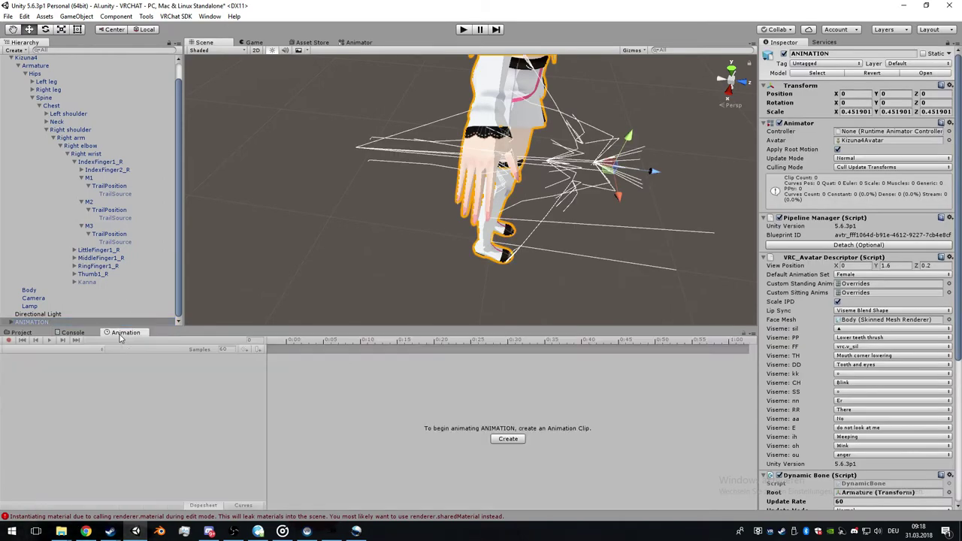
pyautogui.click(209, 18)
pyautogui.moveTo(233, 16)
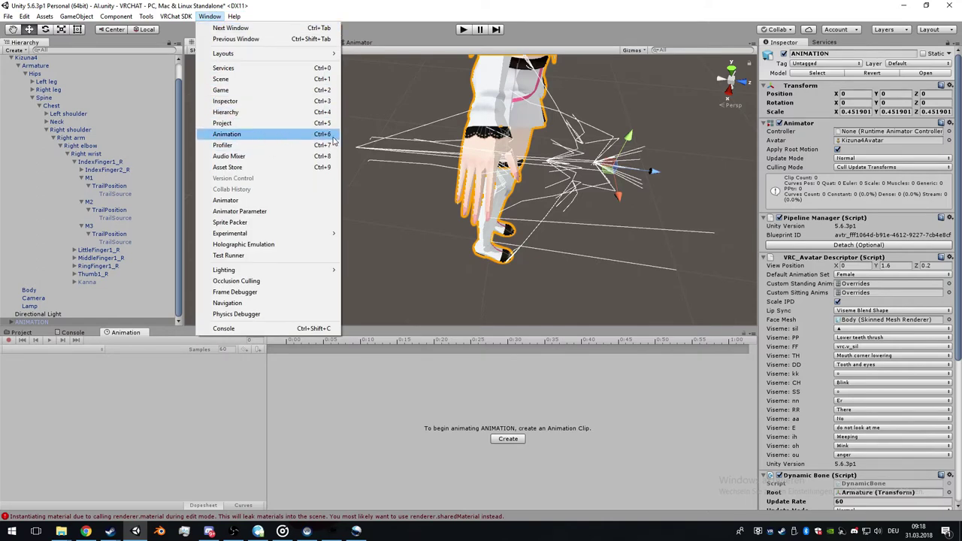
# - Create an animation clip named Draw1 for the ANIMATION avatar, saved in the Assets/Kizuna folder
pyautogui.click(404, 412)
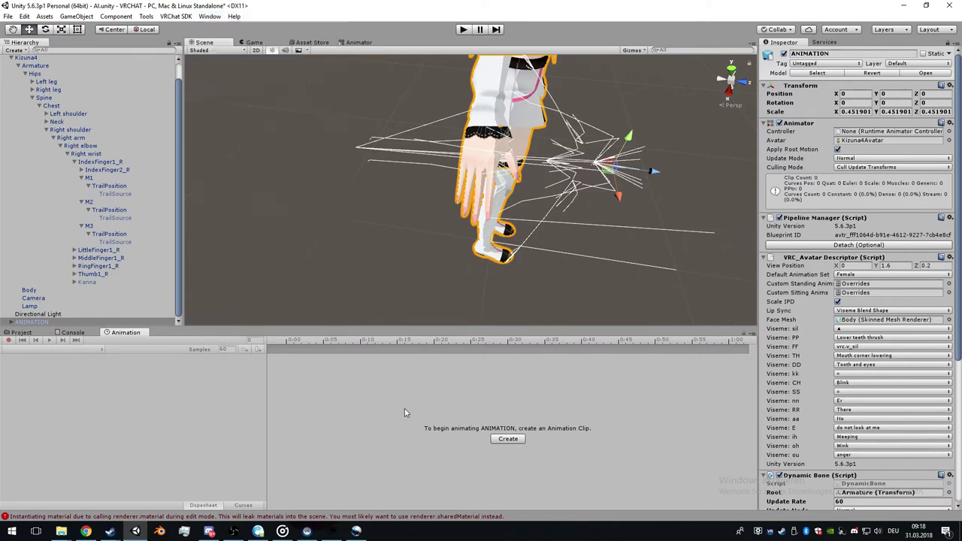
pyautogui.click(507, 439)
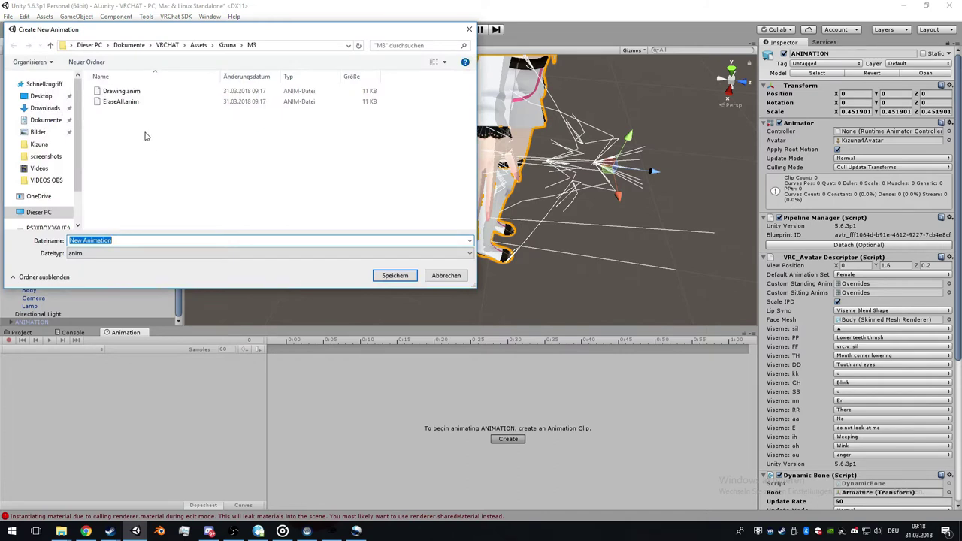
pyautogui.write('D')
pyautogui.click(227, 45)
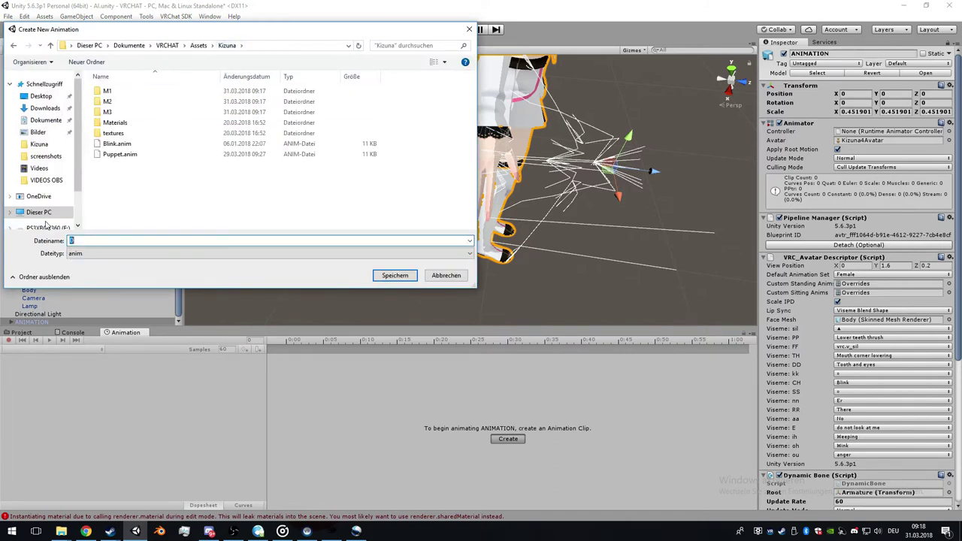
pyautogui.click(235, 242)
pyautogui.write('raw1')
pyautogui.press('Return')
# - Create two more animation clips for the ANIMATION avatar in the Kizuna folder, named Draw2 and Draw3
pyautogui.click(98, 351)
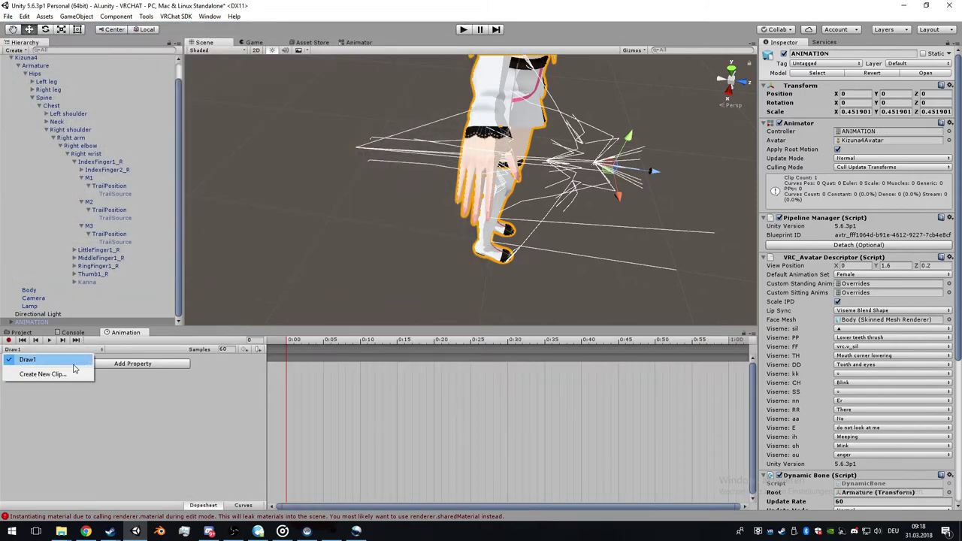
pyautogui.click(69, 373)
pyautogui.write('Draw2')
pyautogui.press('Return')
pyautogui.click(75, 350)
pyautogui.click(43, 387)
pyautogui.write('Draw3')
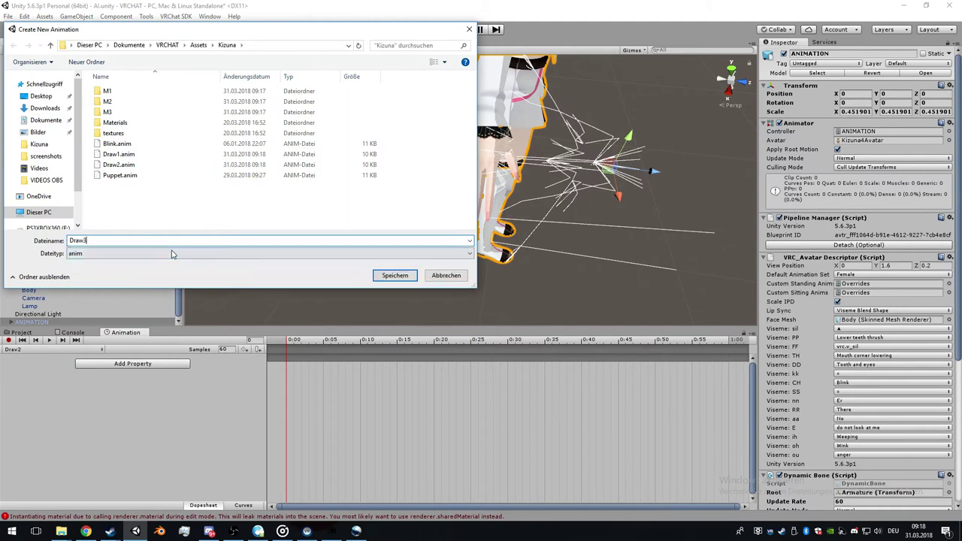
pyautogui.press('Return')
# - Create a fourth animation clip named Erase for the ANIMATION avatar in the Kizuna folder
pyautogui.click(70, 350)
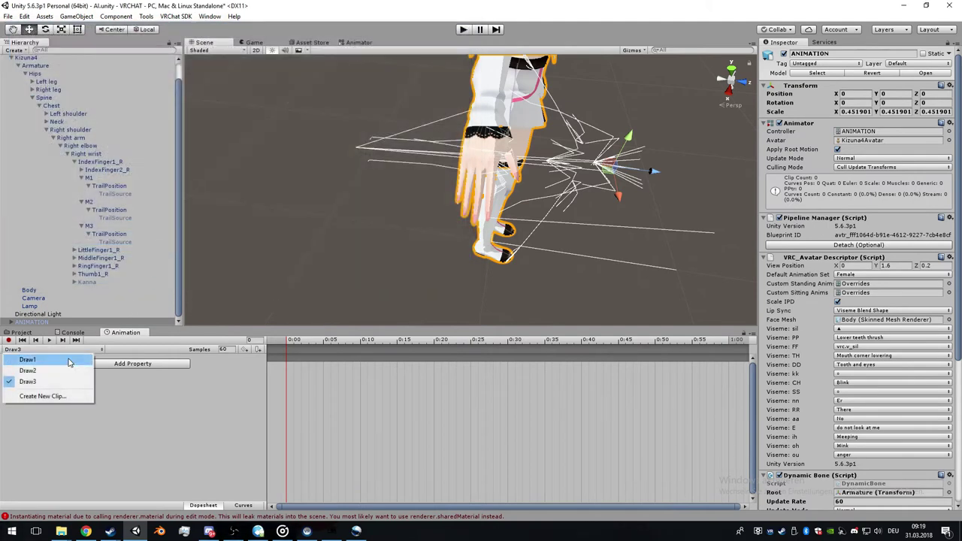
pyautogui.click(43, 396)
pyautogui.write('E')
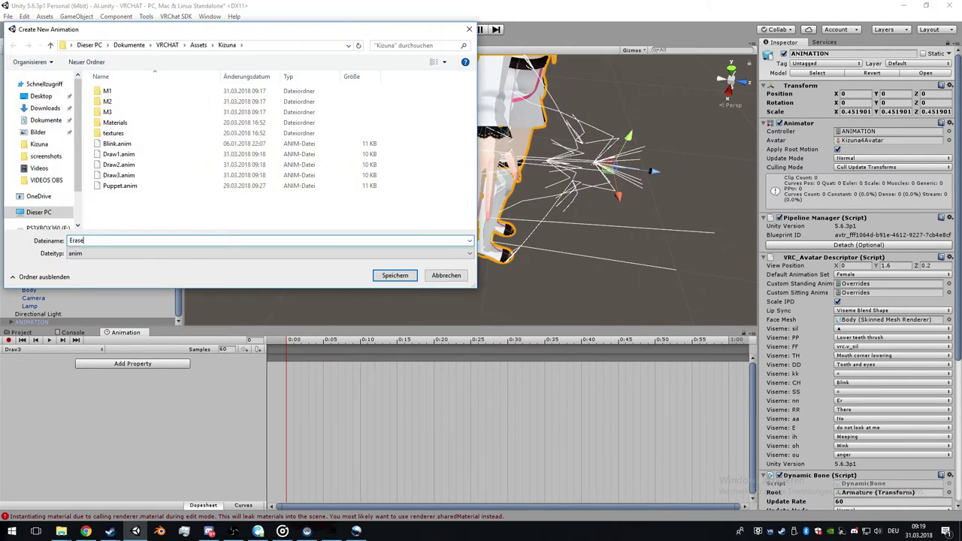
pyautogui.write('rase')
pyautogui.press('Return')
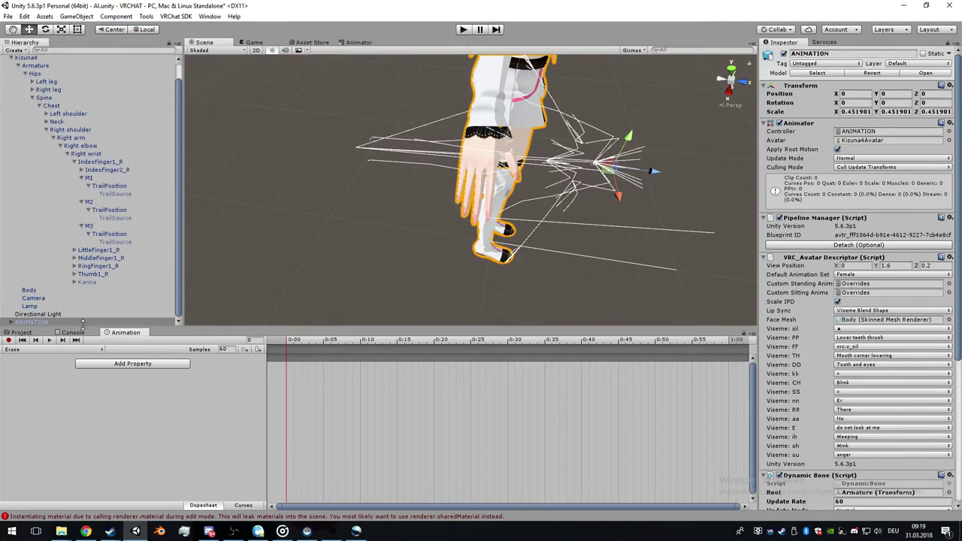
# - Make Draw1 the active clip and select the Drawing animation in the Kizuna/M1 folder
pyautogui.click(52, 349)
pyautogui.click(52, 364)
pyautogui.click(22, 333)
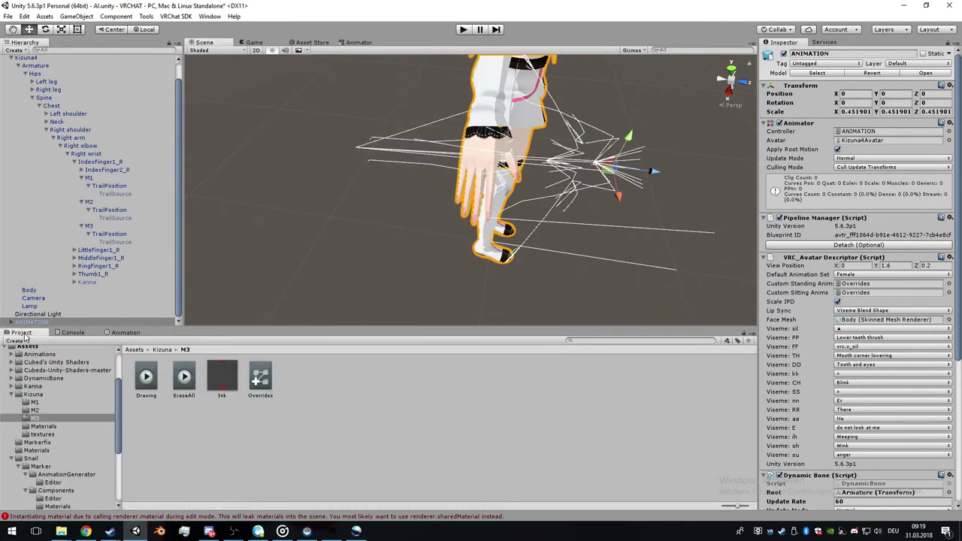
pyautogui.click(163, 349)
pyautogui.doubleClick(154, 380)
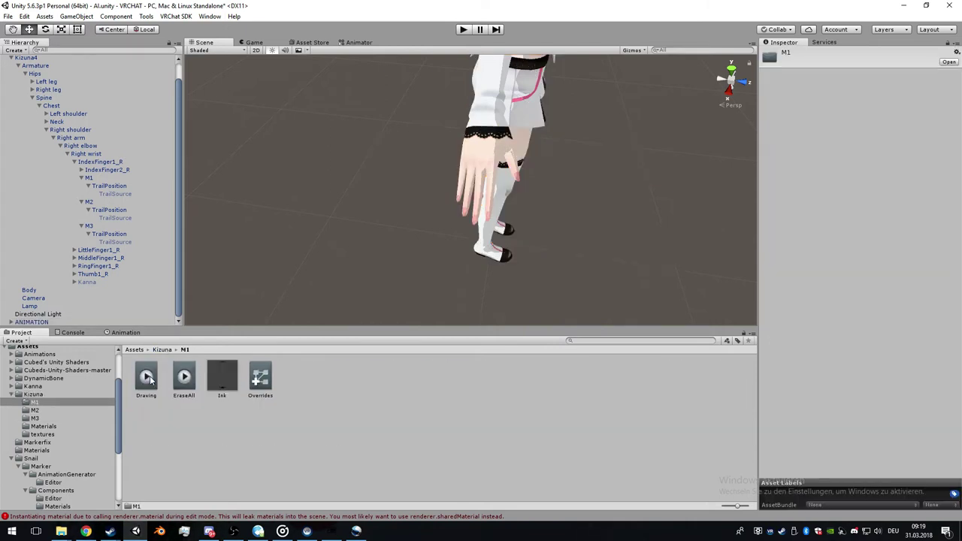
pyautogui.click(140, 383)
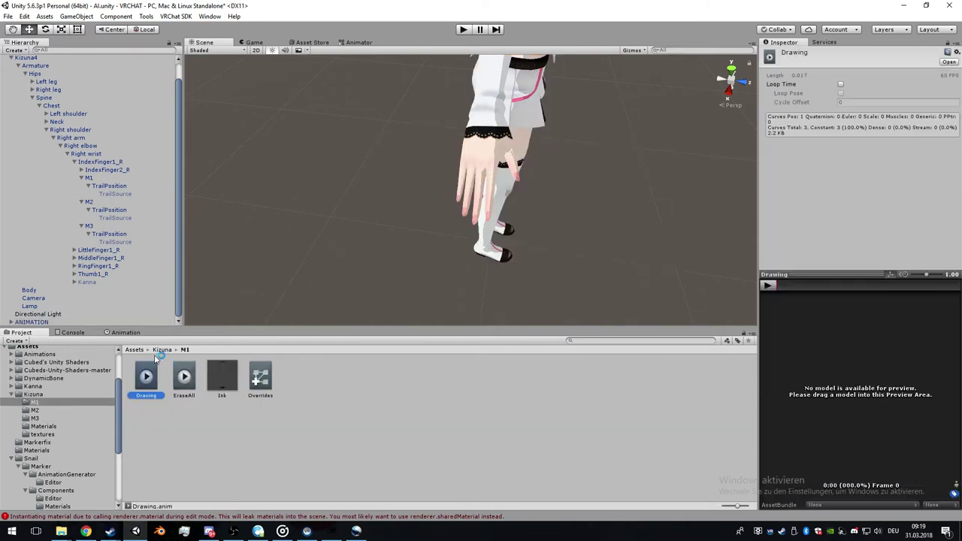
# - Copy the TrailSource position keyframes at 0:00 and 0:01 from the M1 Drawing animation
pyautogui.click(126, 332)
pyautogui.click(286, 358)
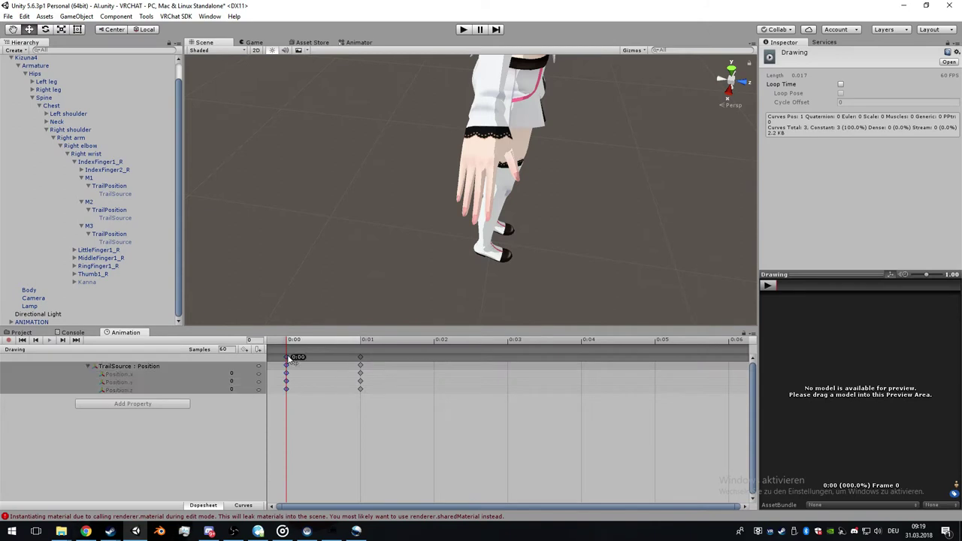
pyautogui.click(362, 361)
pyautogui.click(360, 359)
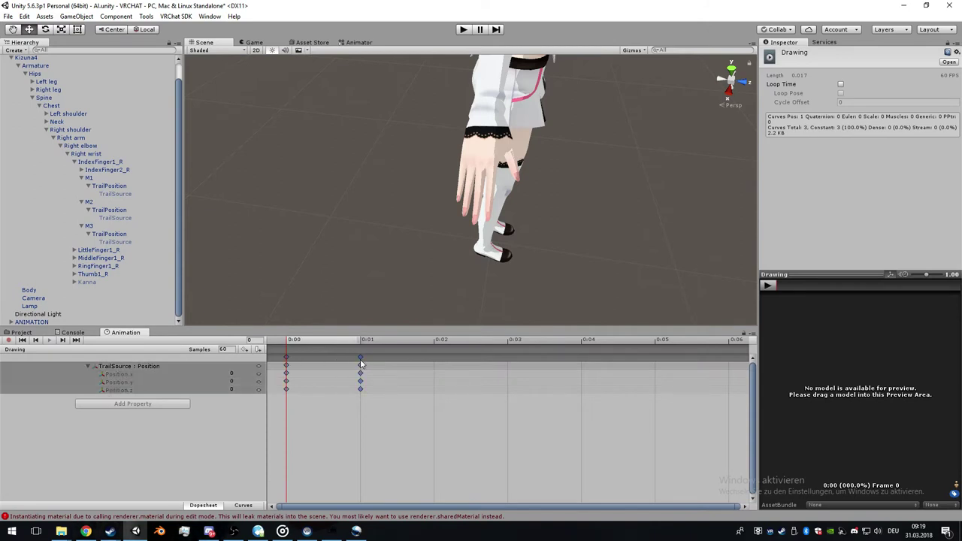
pyautogui.keyDown('shift'); pyautogui.click(286, 359); pyautogui.keyUp('shift')
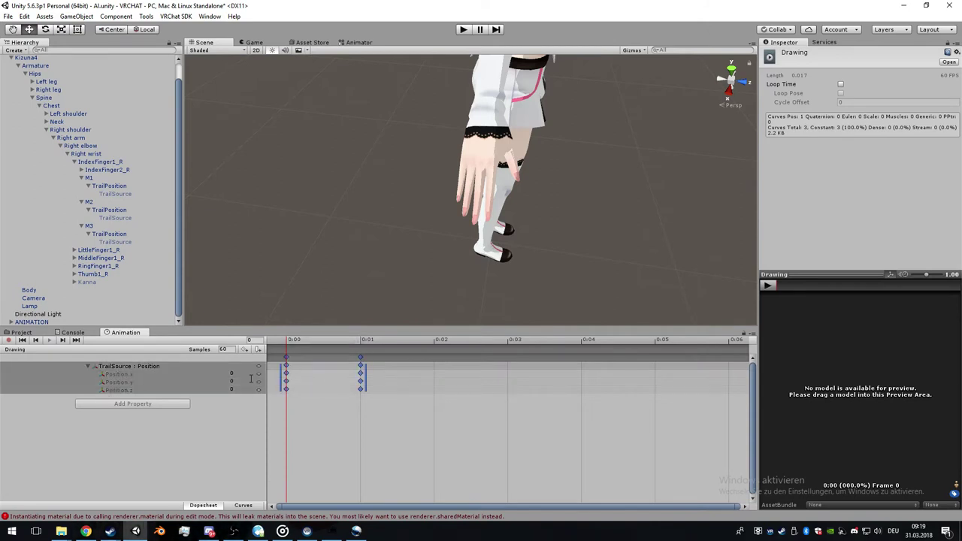
pyautogui.click(311, 427)
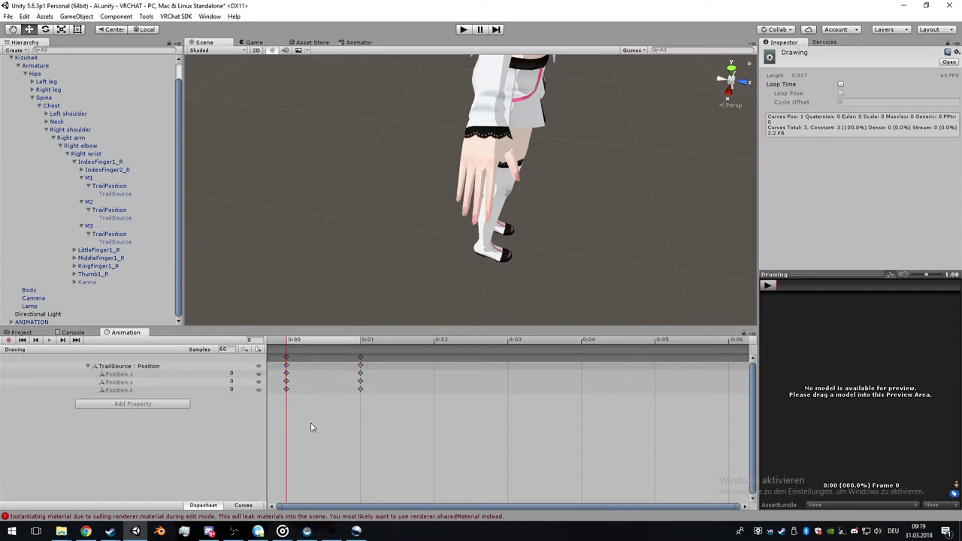
pyautogui.click(287, 360)
pyautogui.keyDown('shift'); pyautogui.click(361, 360); pyautogui.keyUp('shift')
# - Paste the copied M1 keyframes into the ANIMATION avatar's Draw1 clip and leave recording mode off
pyautogui.click(21, 332)
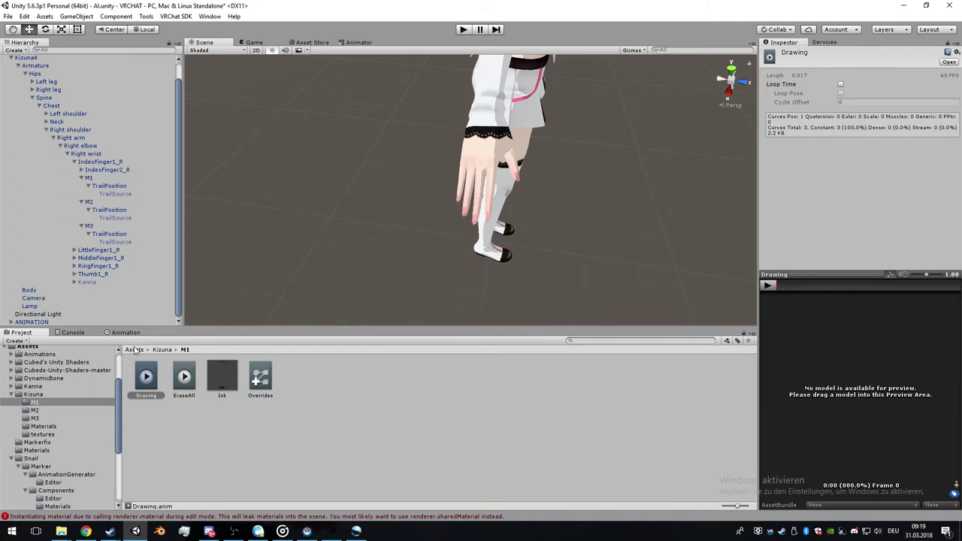
pyautogui.click(161, 322)
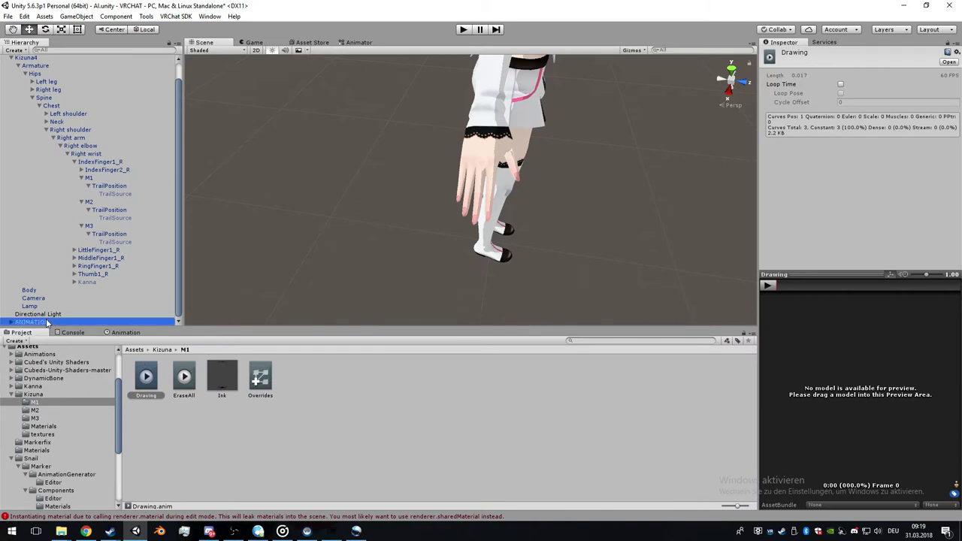
pyautogui.click(126, 333)
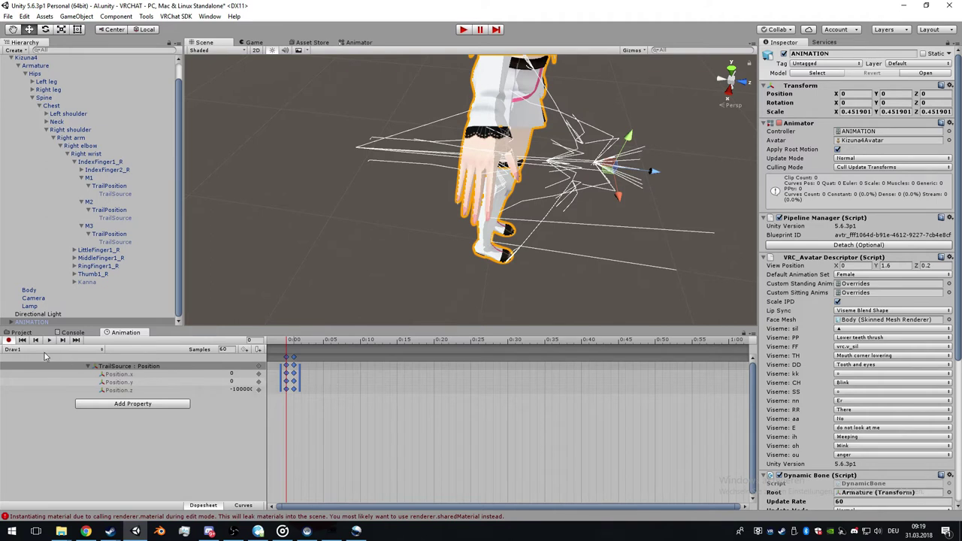
pyautogui.click(9, 340)
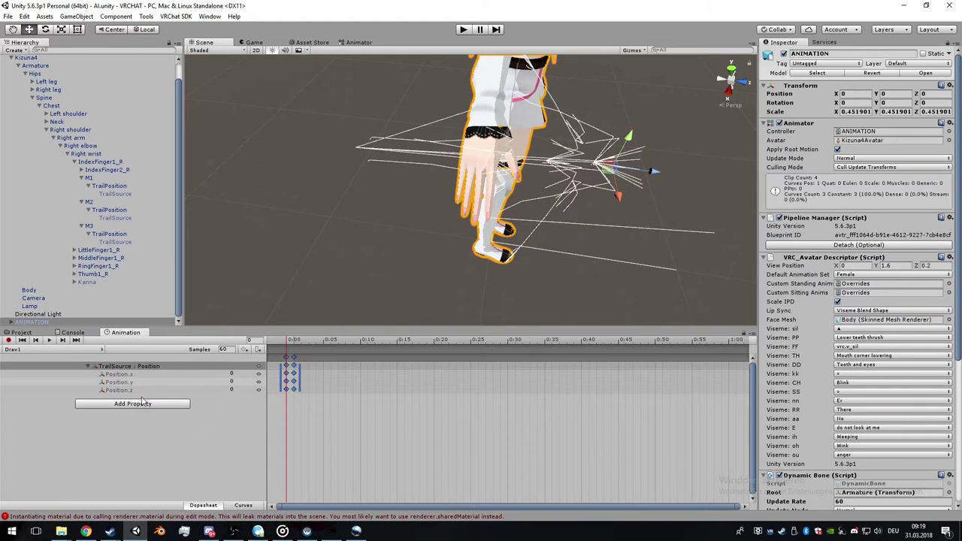
pyautogui.click(45, 349)
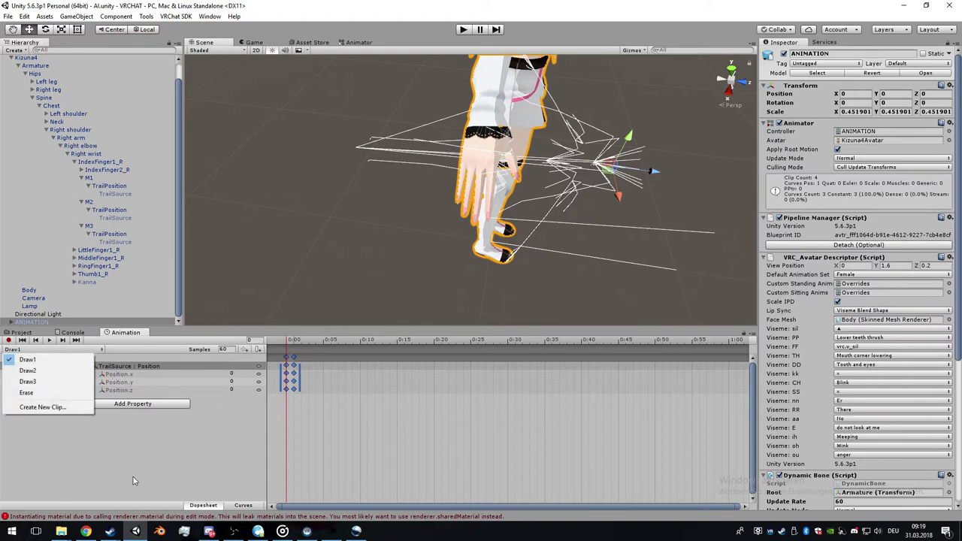
pyautogui.click(133, 481)
# - Copy both TrailSource position keyframes from the Drawing animation in the Kizuna/M2 folder
pyautogui.click(21, 332)
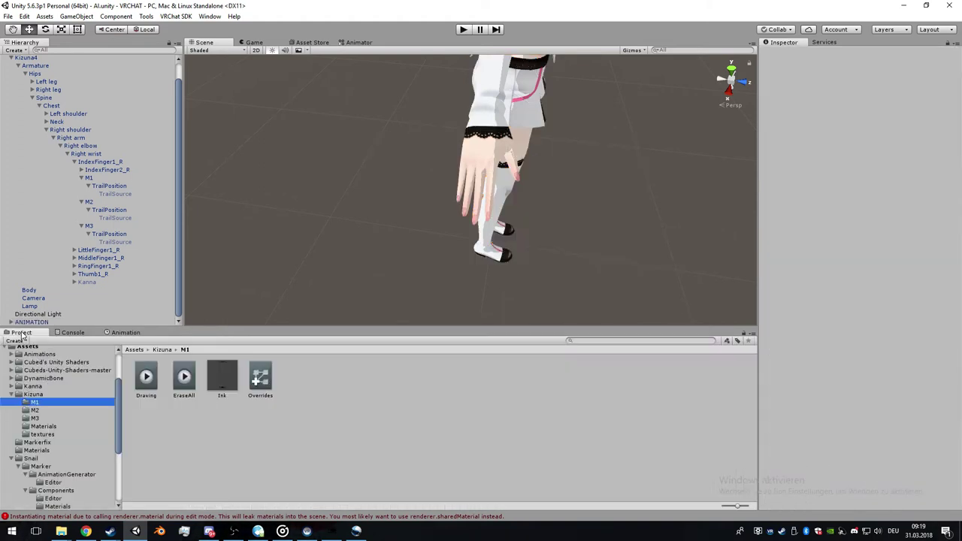
pyautogui.click(166, 352)
pyautogui.doubleClick(185, 376)
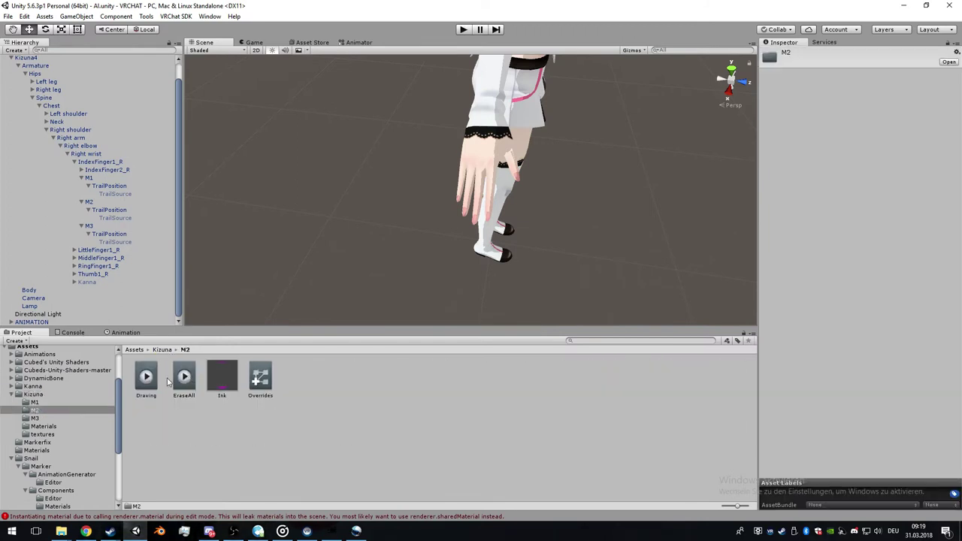
pyautogui.doubleClick(148, 378)
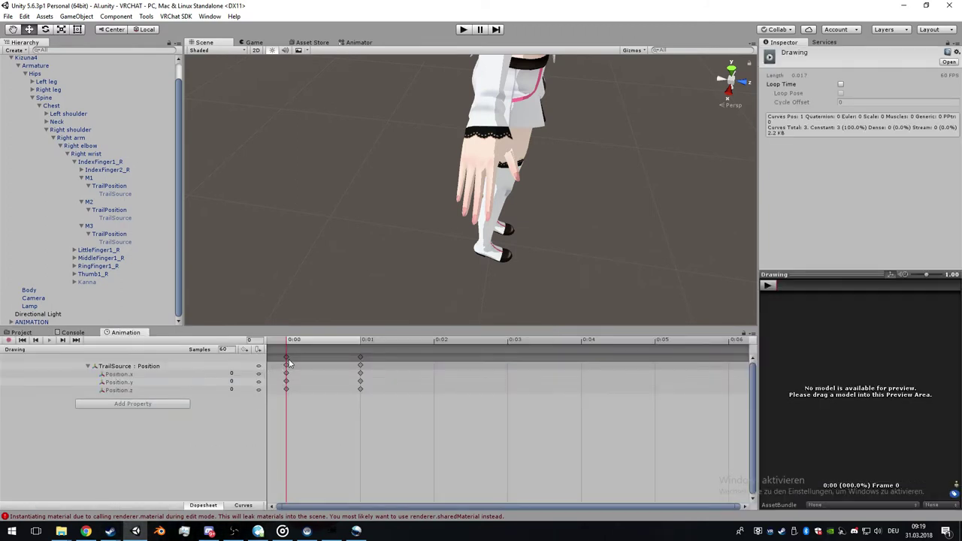
pyautogui.click(286, 358)
pyautogui.keyDown('shift'); pyautogui.click(361, 358); pyautogui.keyUp('shift')
# - Paste the copied M2 keyframes into the ANIMATION avatar's Draw2 clip and leave recording mode off
pyautogui.click(35, 322)
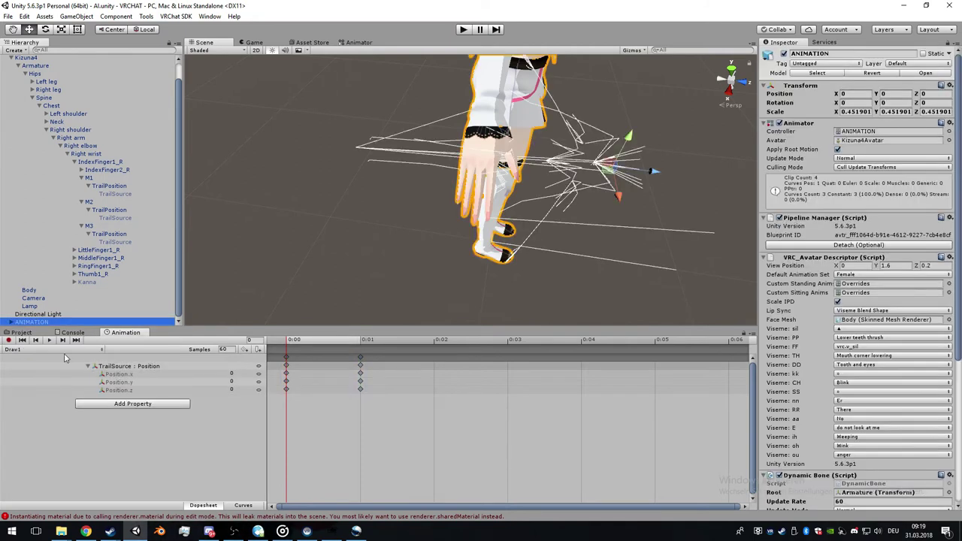
pyautogui.click(54, 350)
pyautogui.click(48, 370)
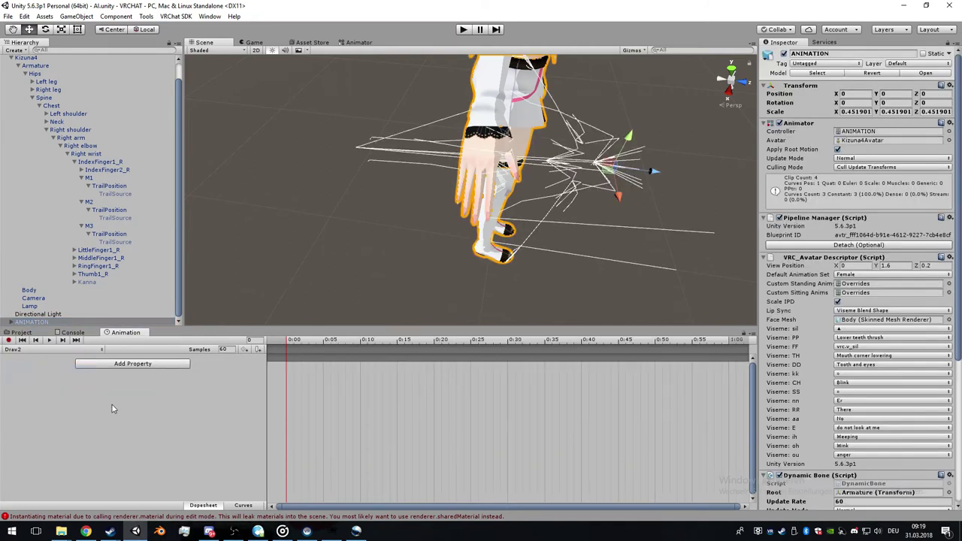
pyautogui.click(10, 340)
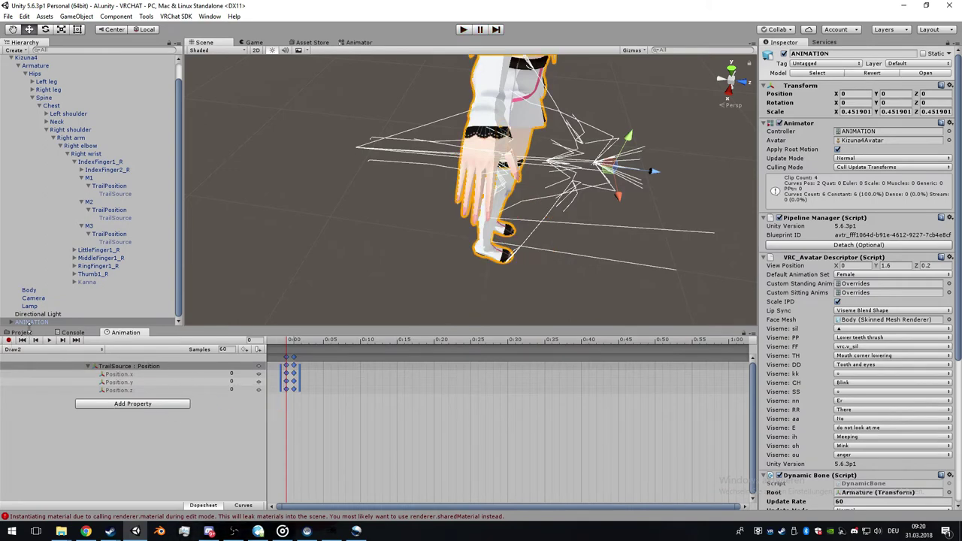
# - Copy both TrailSource position keyframes from the Drawing animation in the Kizuna/M3 folder
pyautogui.click(21, 332)
pyautogui.click(33, 394)
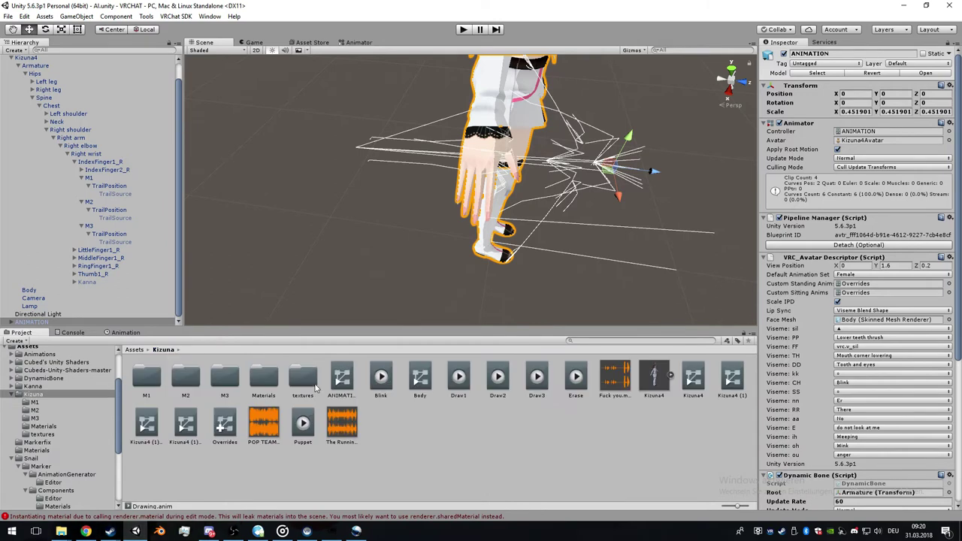
pyautogui.doubleClick(224, 376)
pyautogui.click(149, 376)
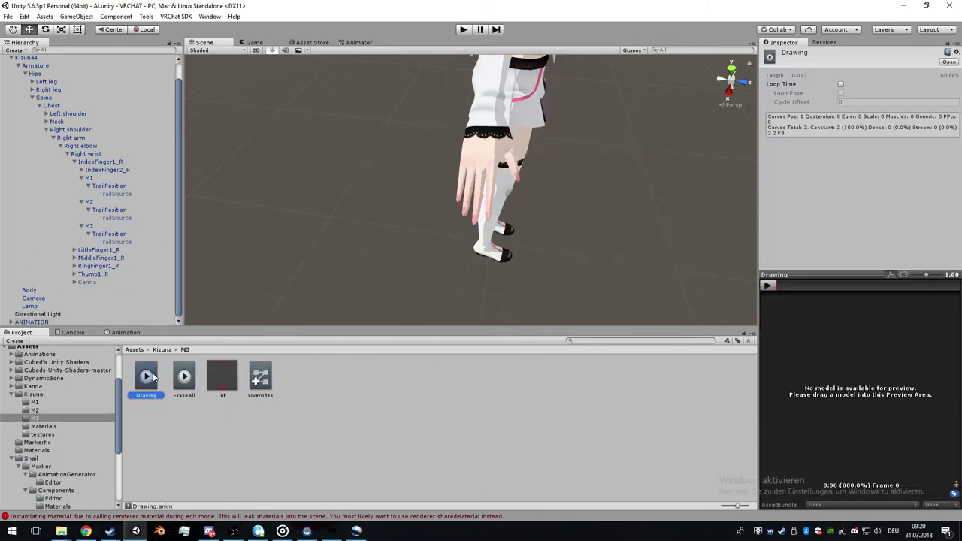
pyautogui.click(126, 332)
pyautogui.click(286, 365)
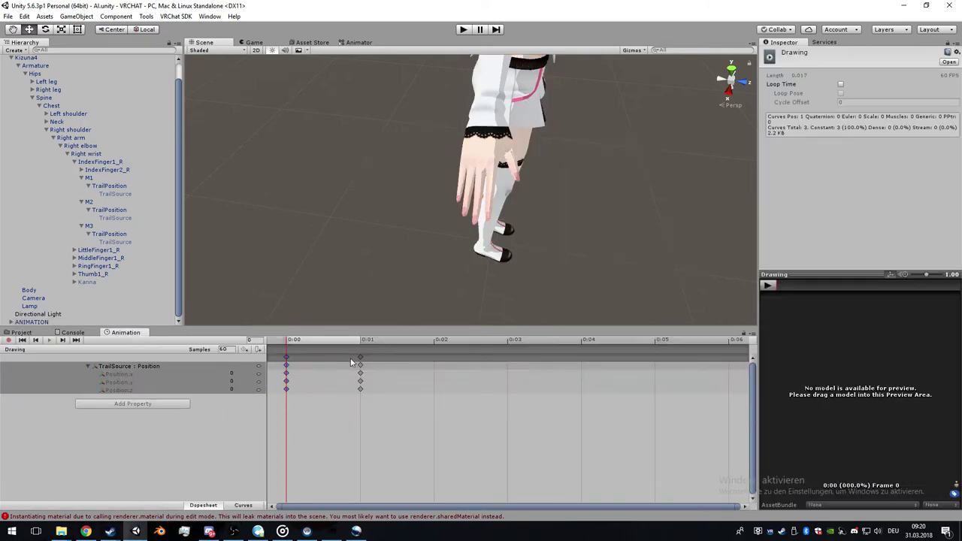
# - Paste the copied M3 keyframes into the ANIMATION avatar's Draw3 clip
pyautogui.click(21, 332)
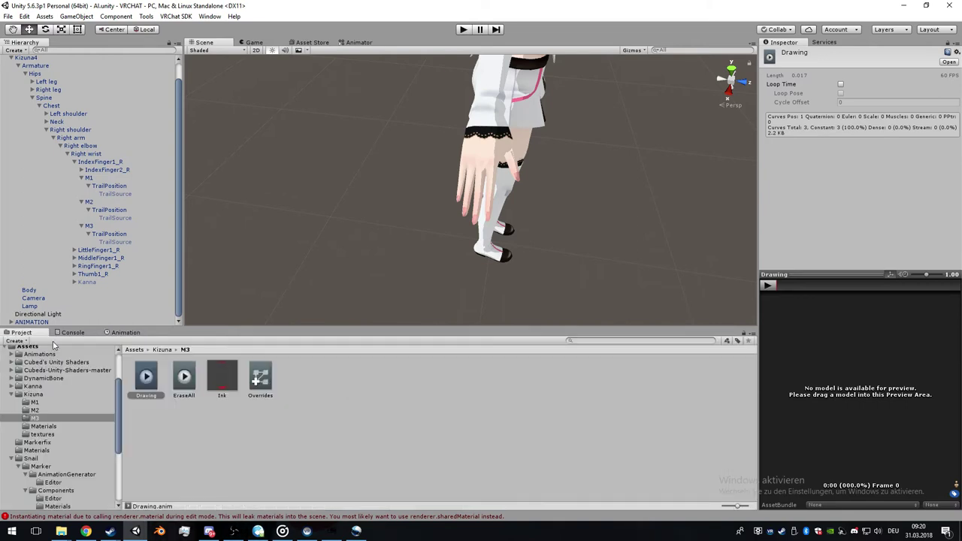
pyautogui.click(45, 321)
pyautogui.click(126, 332)
pyautogui.click(52, 350)
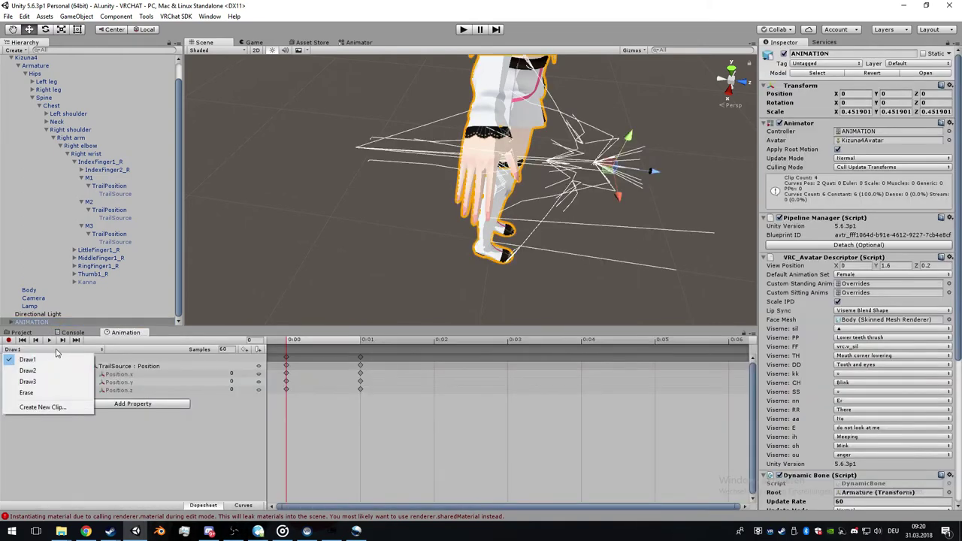
pyautogui.click(28, 381)
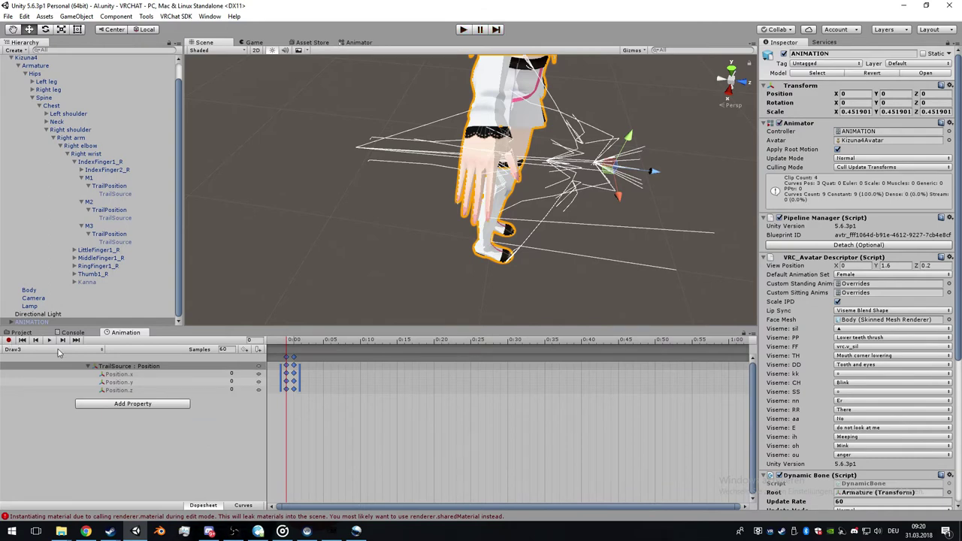
# - Copy both TrailSource Trail Renderer.Time keyframes from the EraseAll animation in the Kizuna/M1 folder
pyautogui.click(21, 332)
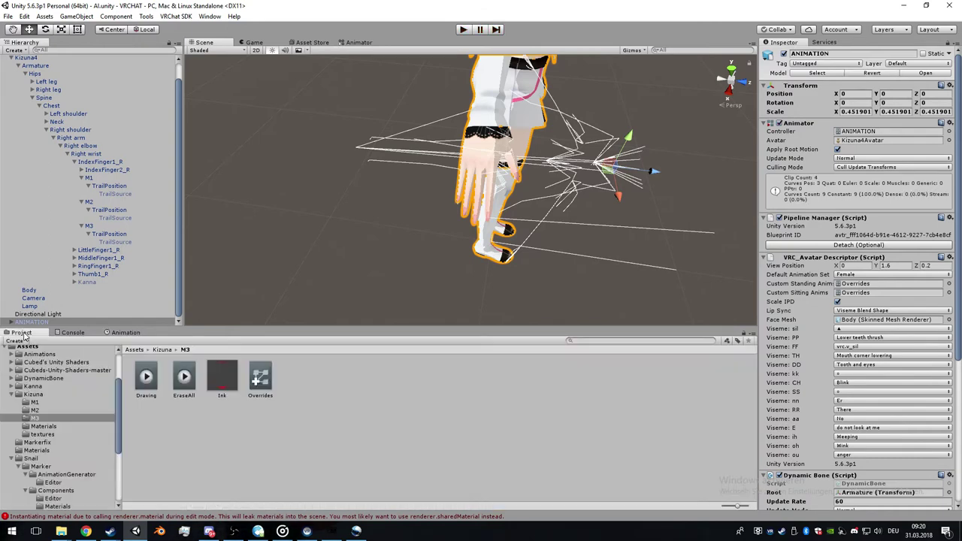
pyautogui.click(160, 351)
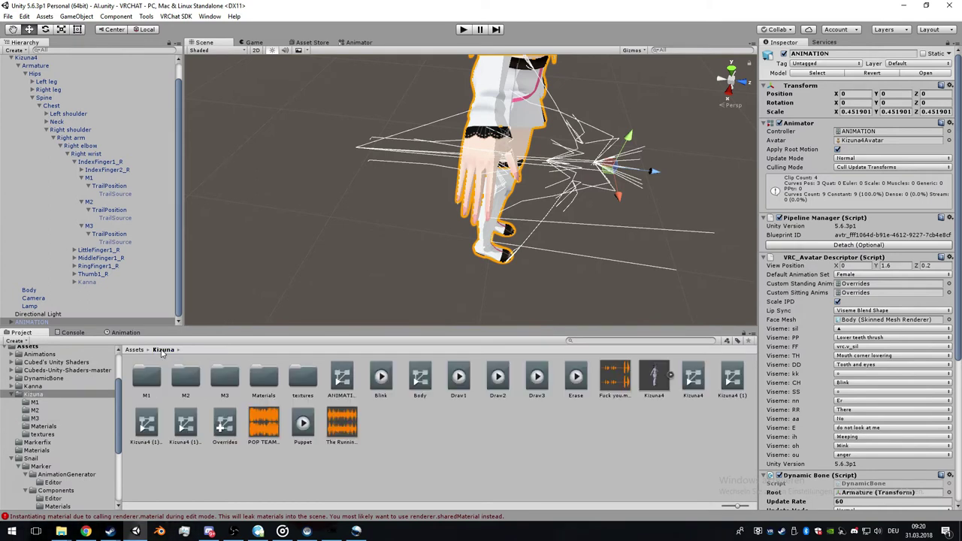
pyautogui.click(251, 474)
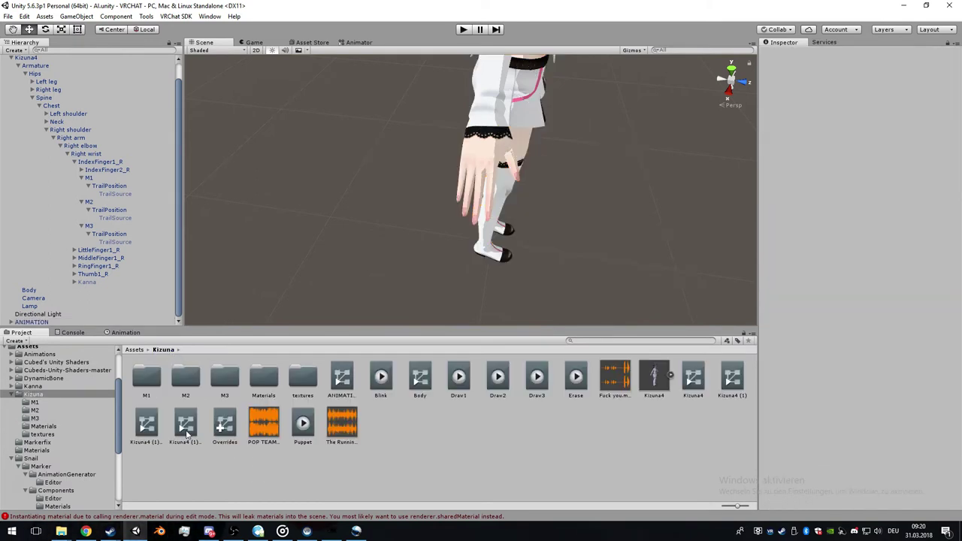
pyautogui.doubleClick(157, 391)
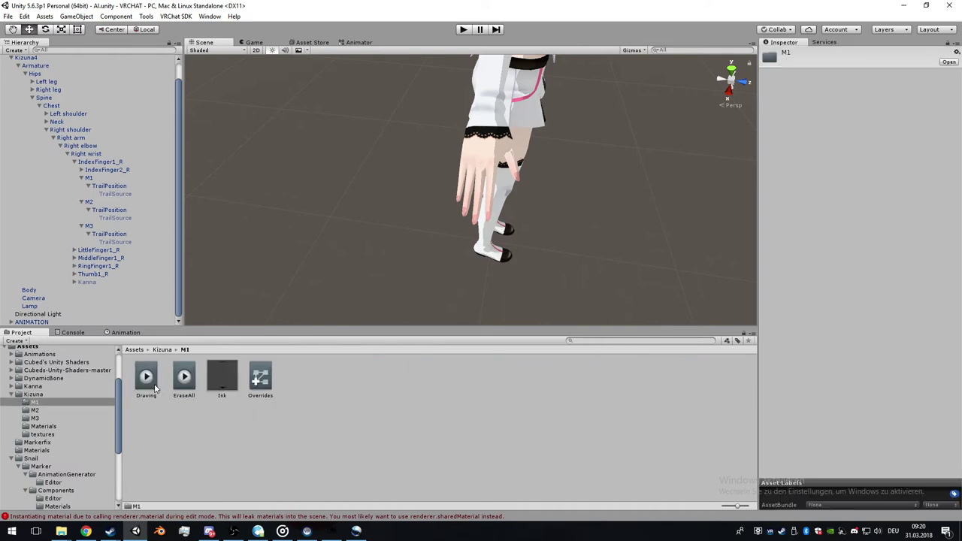
pyautogui.click(183, 377)
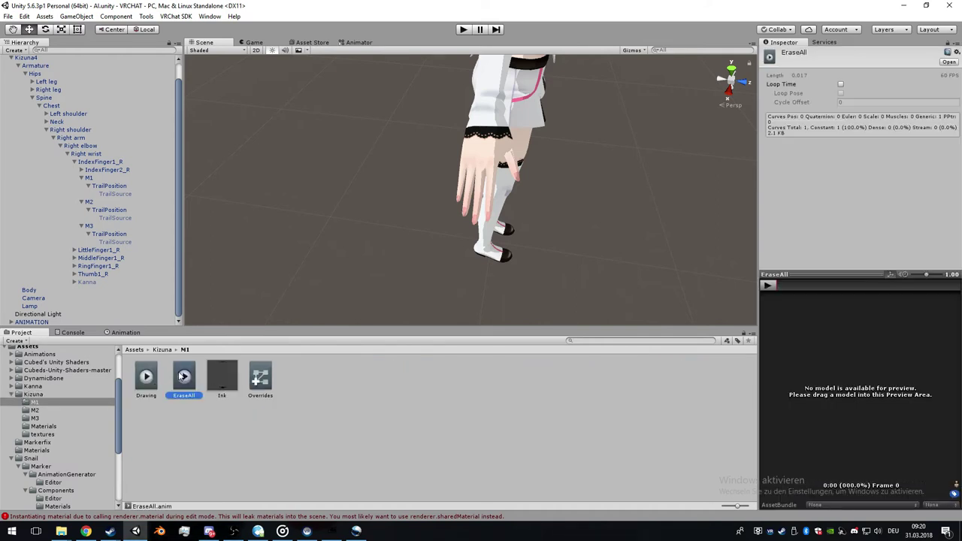
pyautogui.click(126, 333)
pyautogui.click(286, 357)
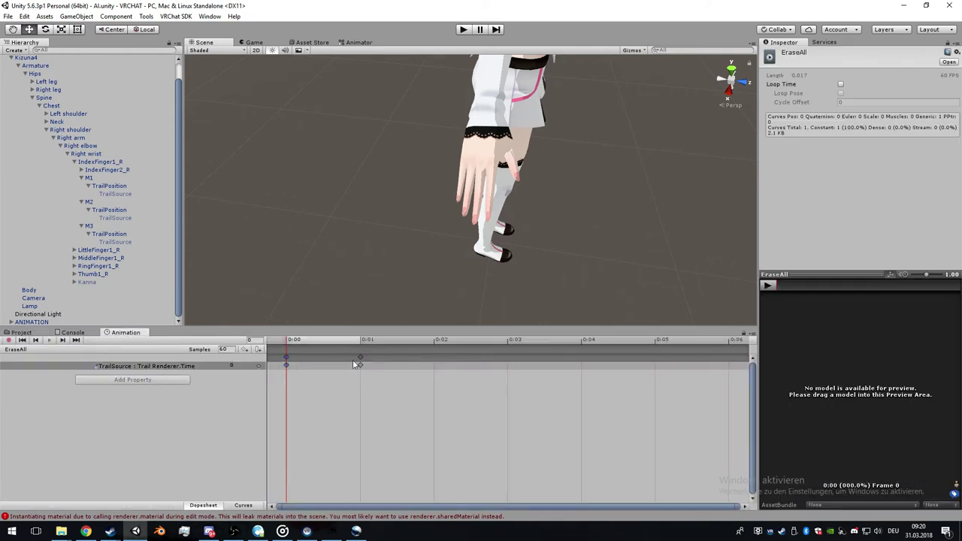
pyautogui.doubleClick(359, 361)
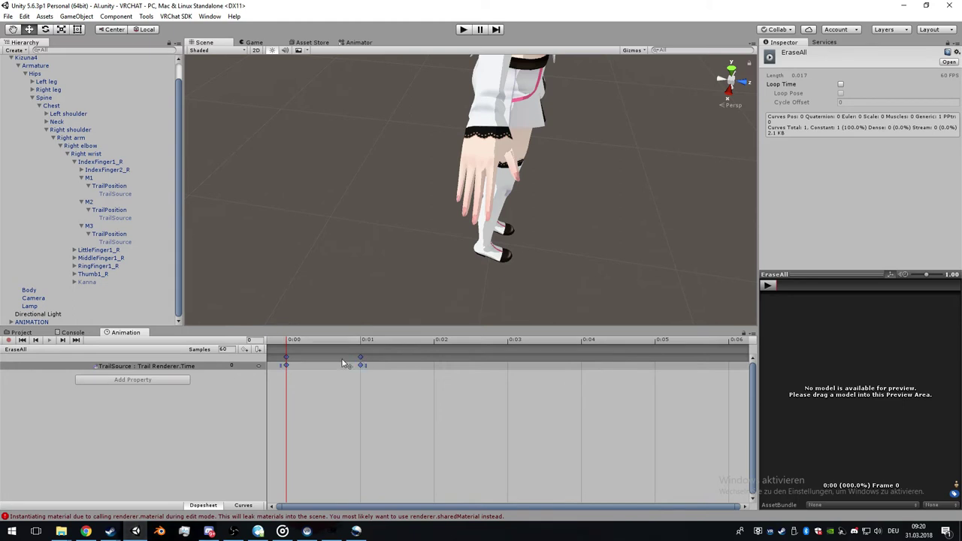
# - Paste the copied M1 erase keyframes into the ANIMATION avatar's Erase clip and turn recording mode off
pyautogui.click(33, 323)
pyautogui.click(18, 349)
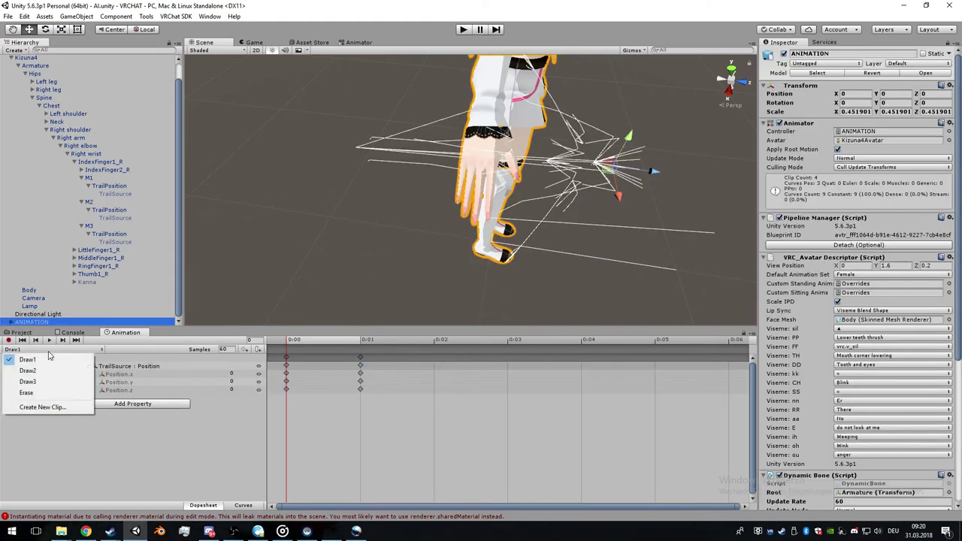
pyautogui.click(53, 396)
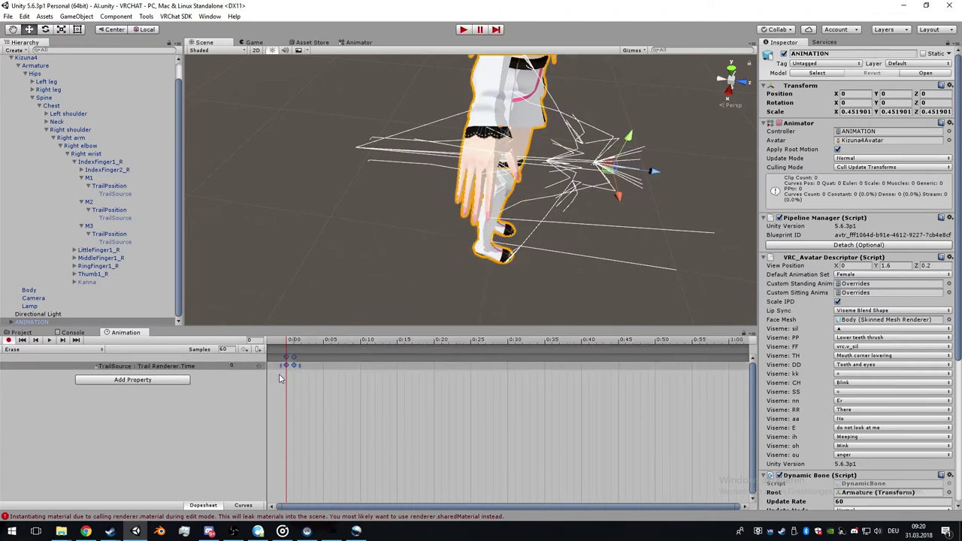
pyautogui.click(9, 339)
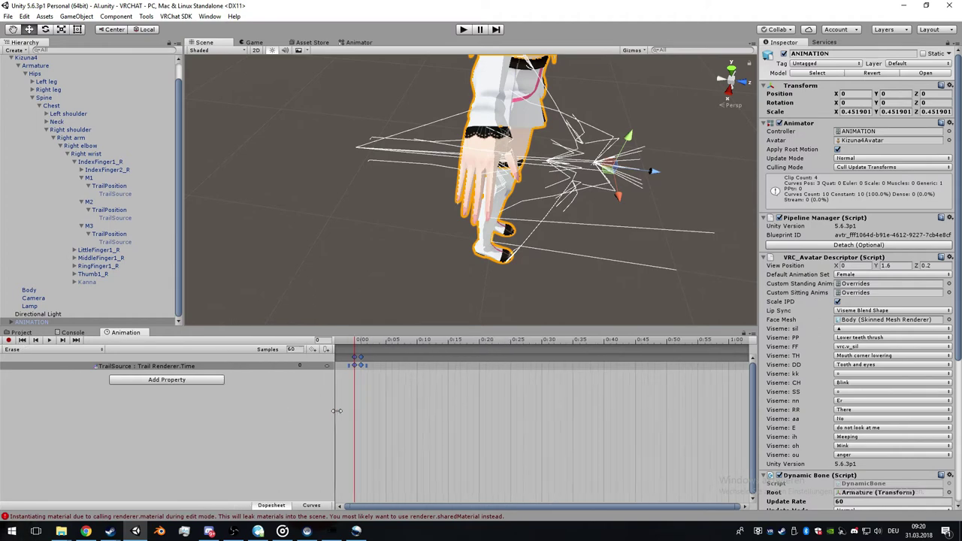
# - Copy both TrailSource Trail Renderer.Time keyframes from the EraseAll animation in the Kizuna/M2 folder
pyautogui.click(21, 333)
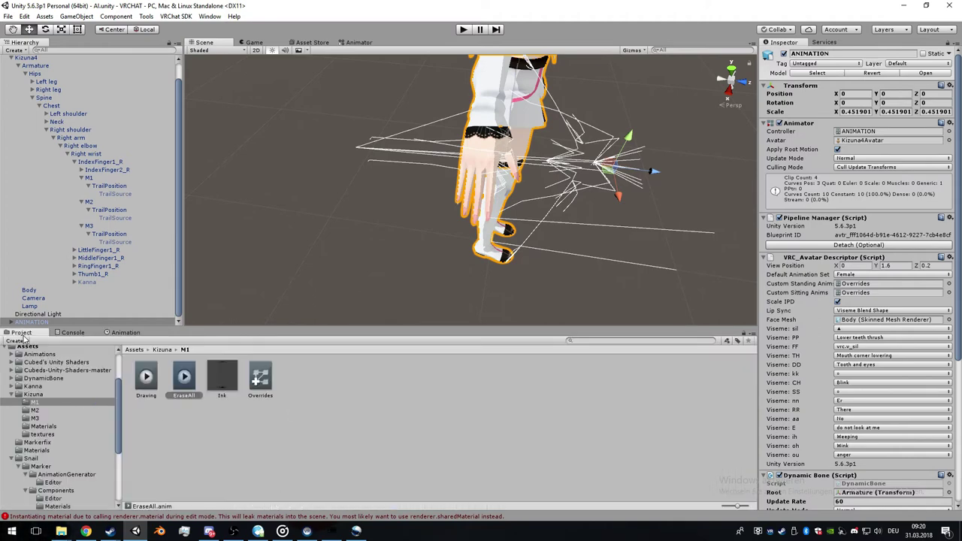
pyautogui.click(159, 349)
pyautogui.click(184, 383)
pyautogui.doubleClick(184, 383)
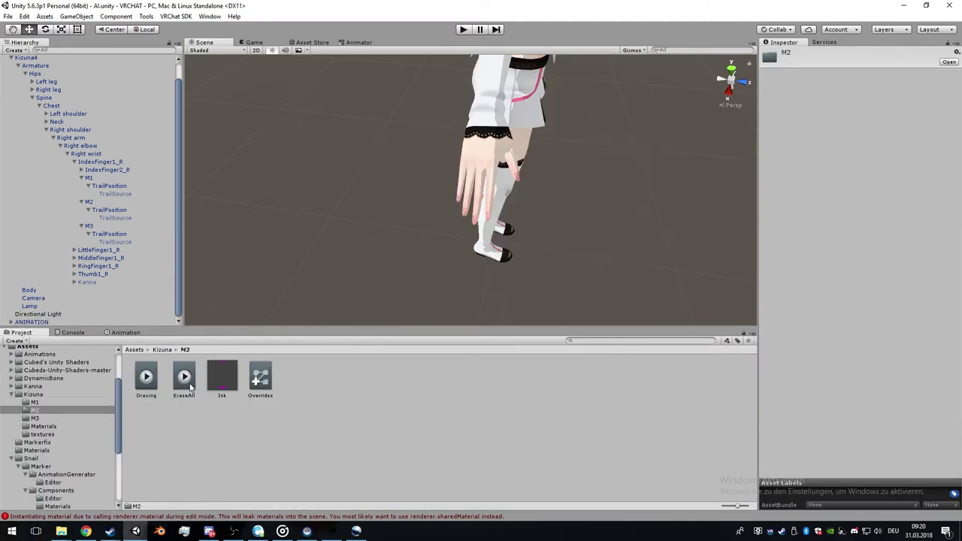
pyautogui.click(185, 380)
pyautogui.click(122, 333)
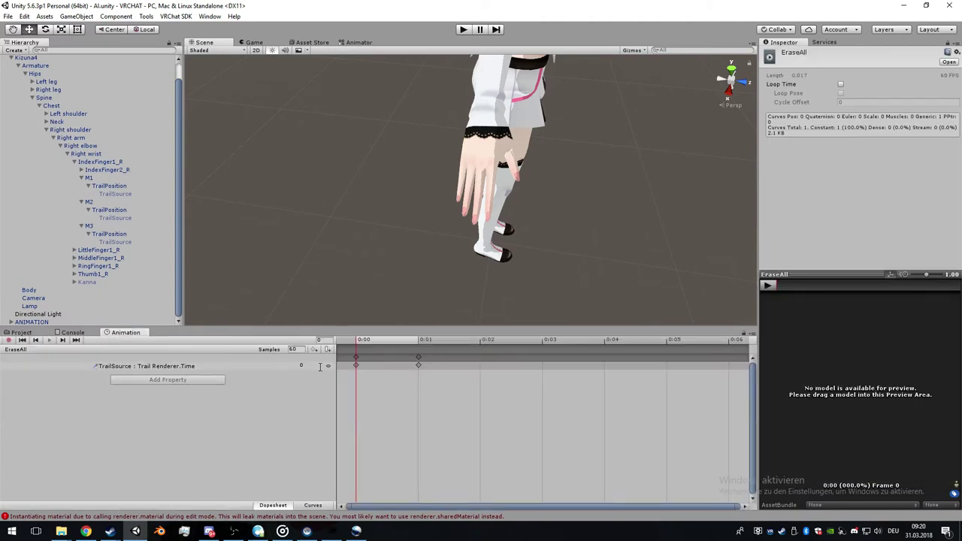
pyautogui.click(356, 365)
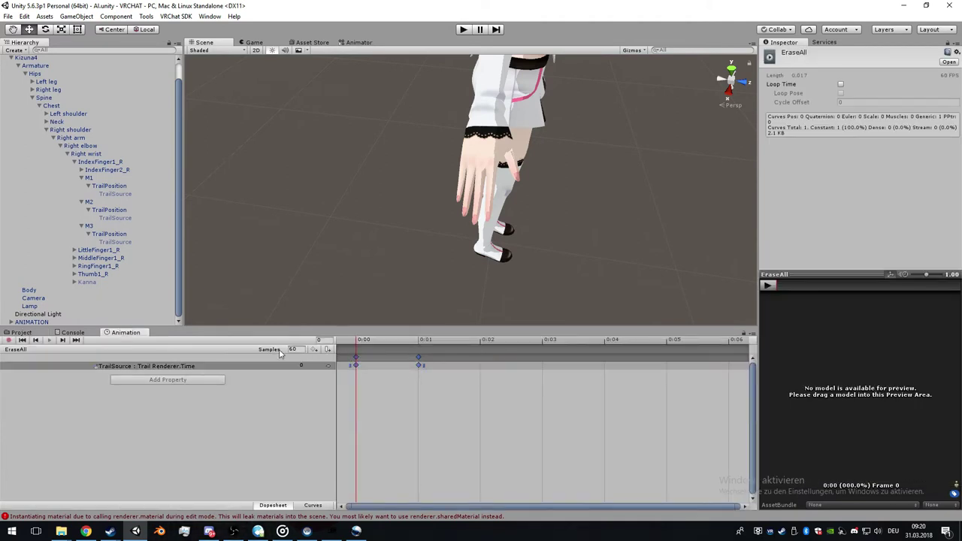
# - Add the copied M2 erase keyframes to the ANIMATION avatar's Erase clip and turn recording mode off
pyautogui.click(32, 321)
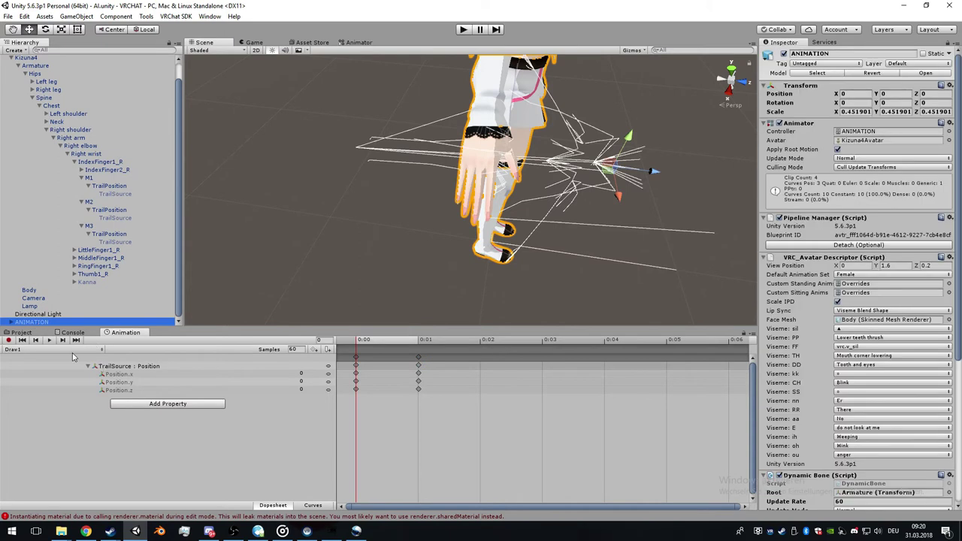
pyautogui.click(72, 350)
pyautogui.click(37, 392)
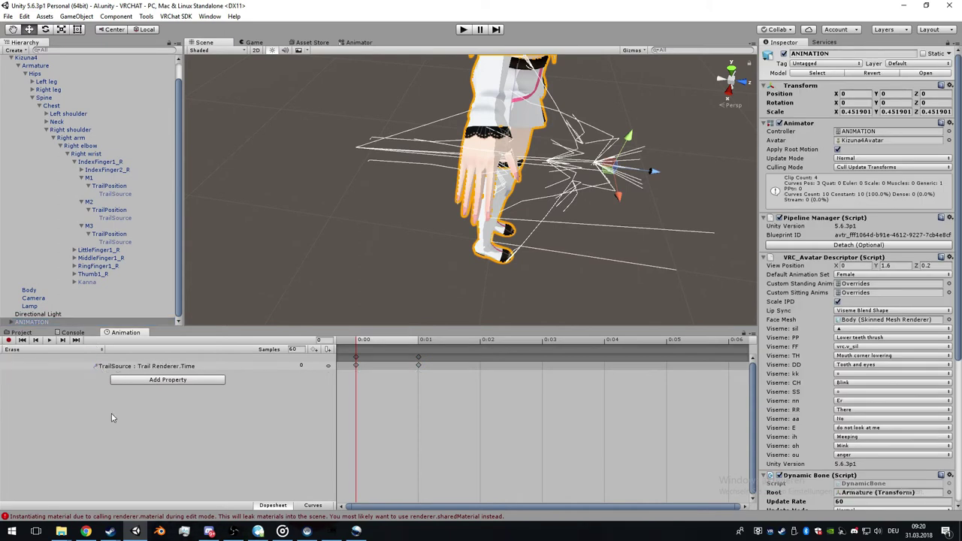
pyautogui.hotkey('ctrl', 'v')
pyautogui.click(291, 400)
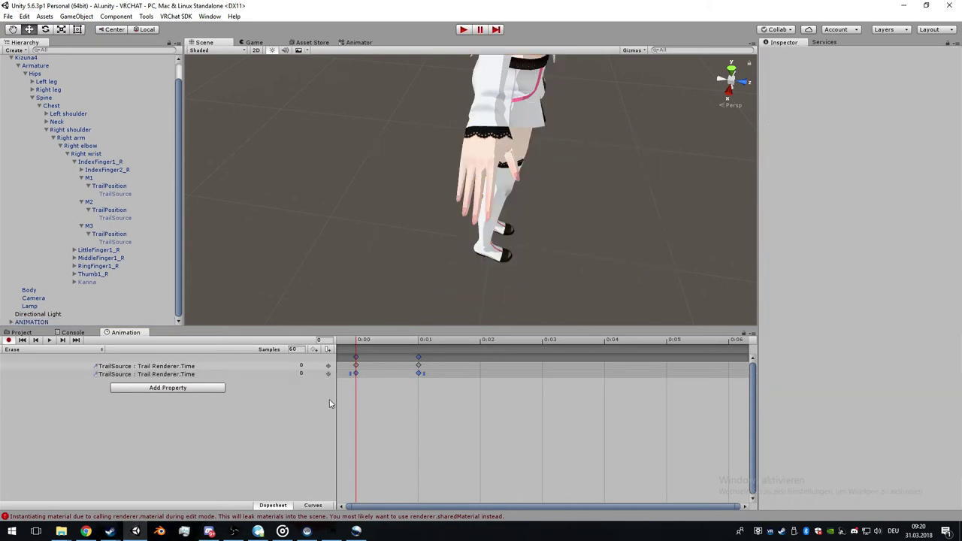
pyautogui.moveTo(336, 406); pyautogui.dragTo(400, 411)
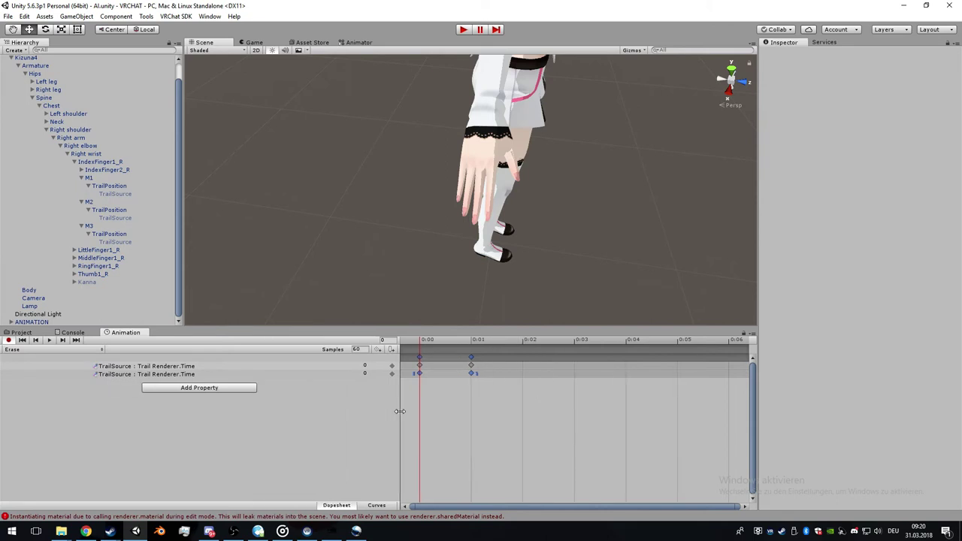
pyautogui.click(8, 340)
pyautogui.click(166, 365)
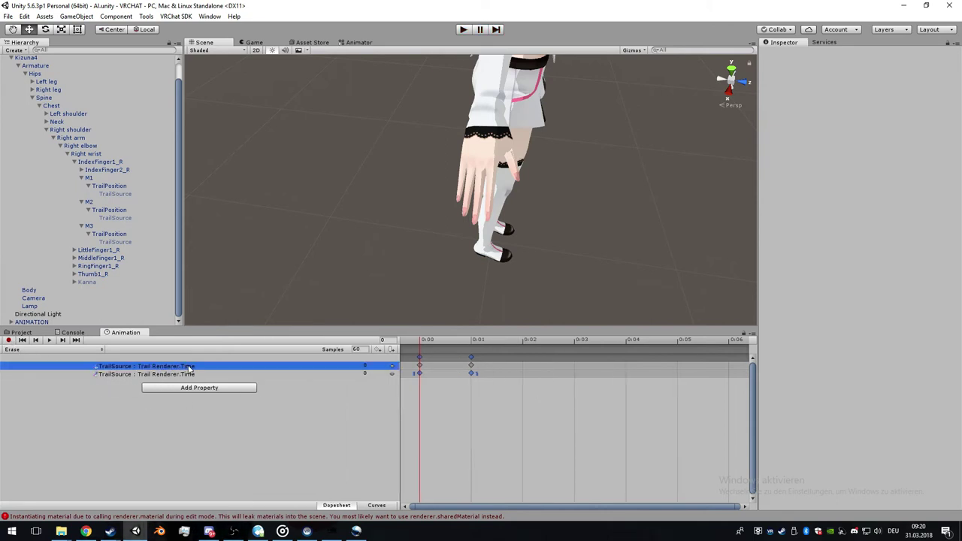
pyautogui.click(195, 375)
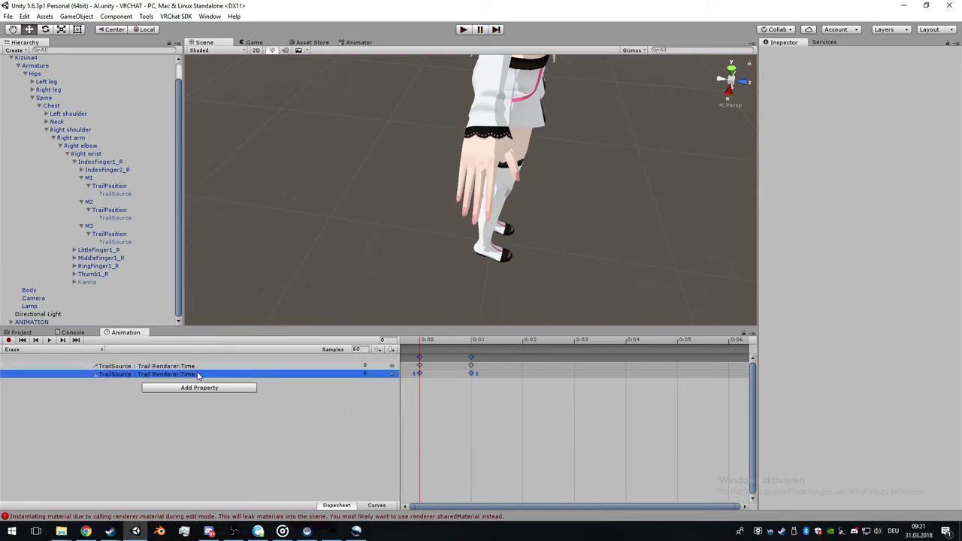
# - Copy both TrailSource Trail Renderer.Time keyframes from the EraseAll animation in the Kizuna/M3 folder
pyautogui.click(23, 332)
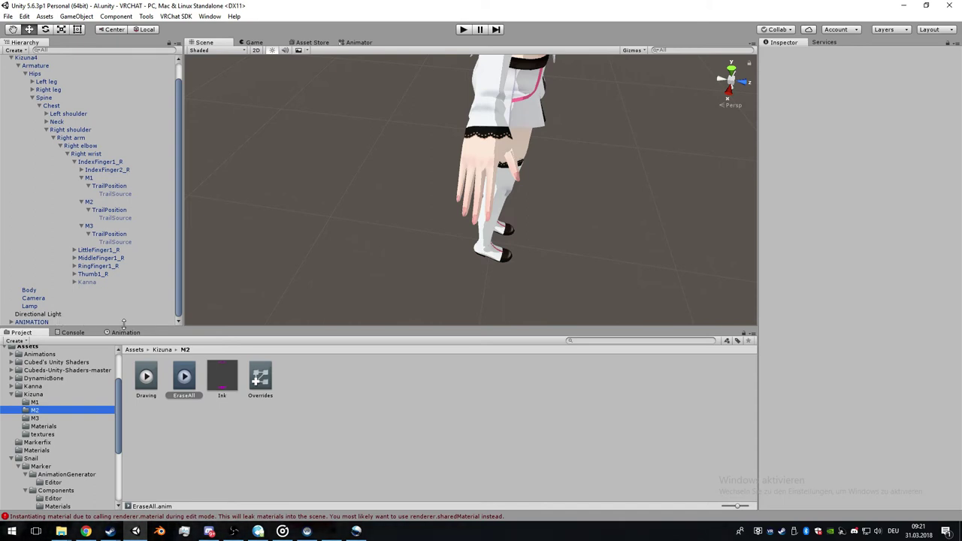
pyautogui.click(57, 322)
pyautogui.click(162, 349)
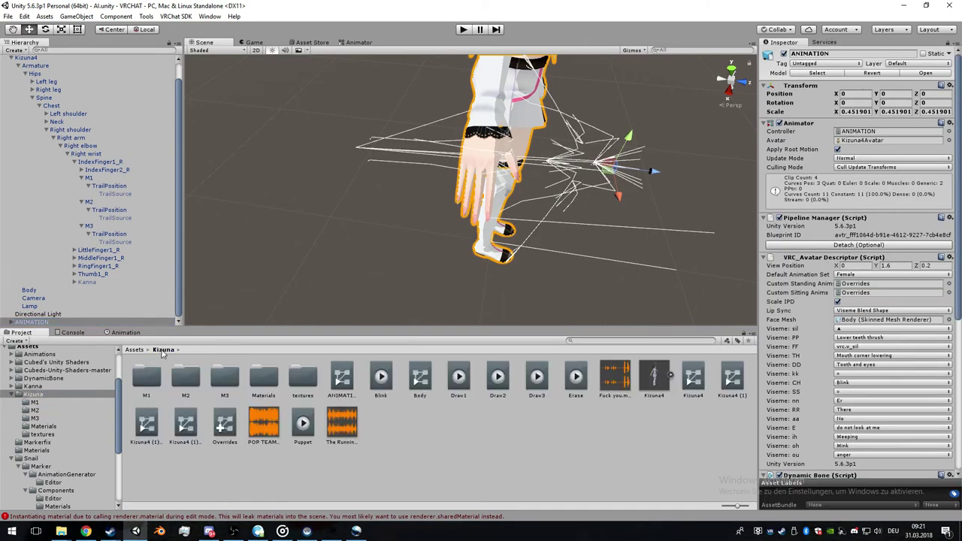
pyautogui.doubleClick(224, 375)
pyautogui.click(184, 378)
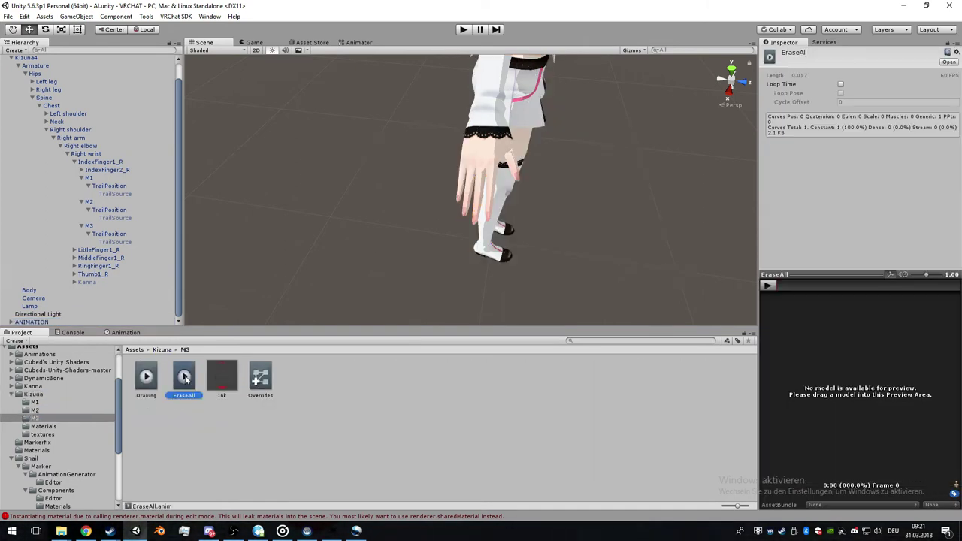
pyautogui.click(125, 332)
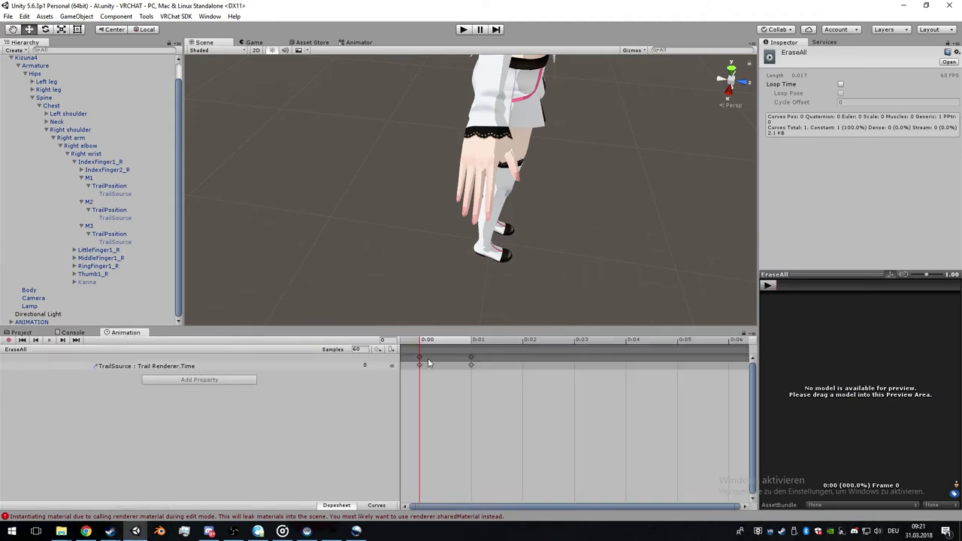
pyautogui.moveTo(421, 361); pyautogui.dragTo(474, 367)
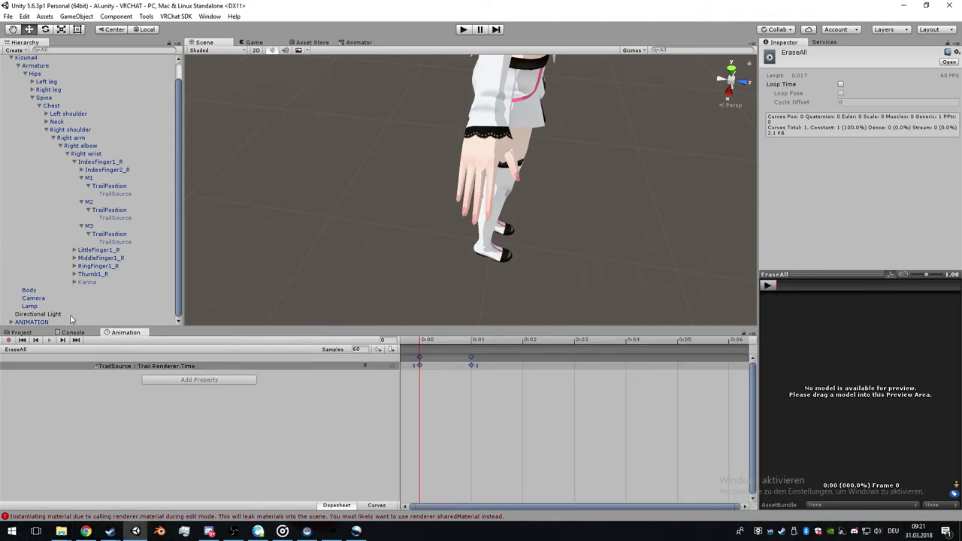
# - Add the copied M3 erase keyframes to the ANIMATION avatar's Erase clip
pyautogui.click(30, 321)
pyautogui.click(15, 350)
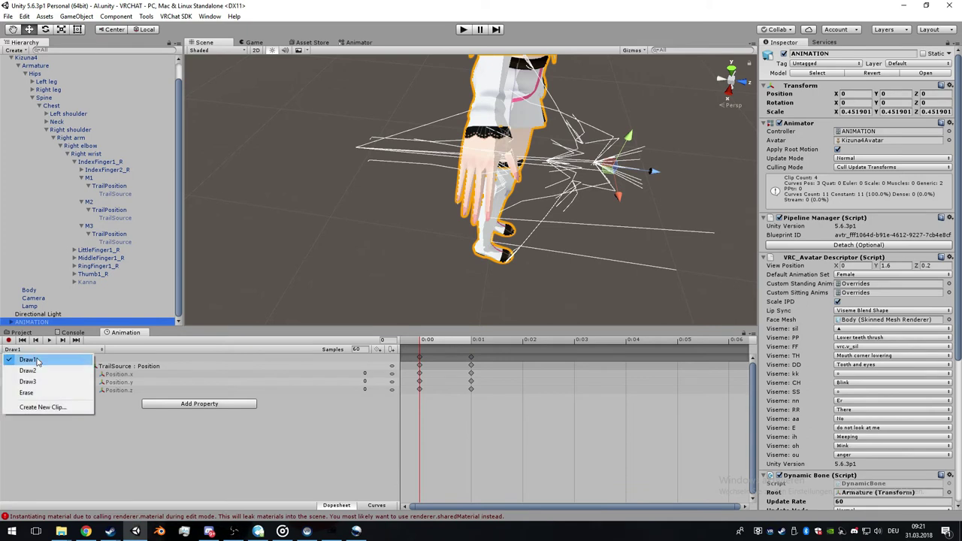
pyautogui.click(39, 397)
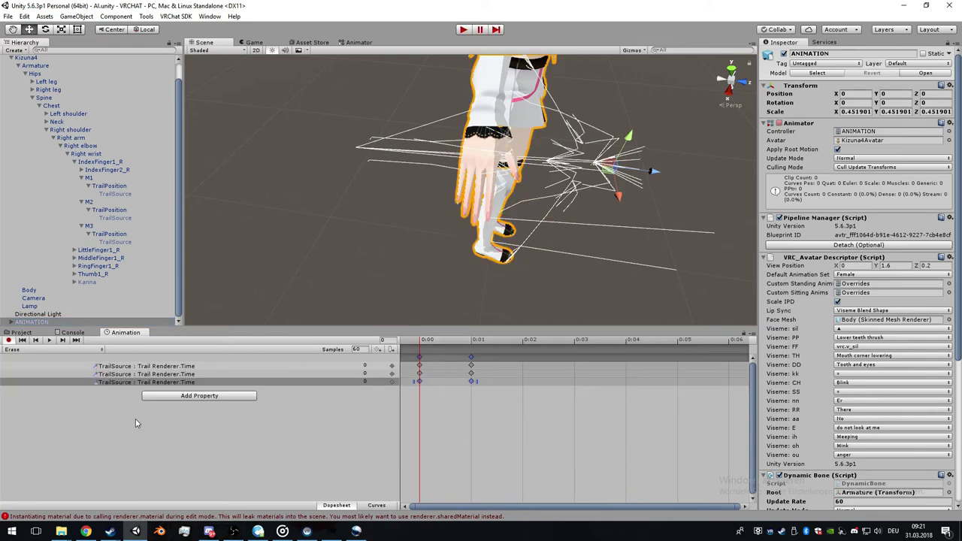
# - Review the Draw1, Draw2 and Draw3 clips and the Overrides controller in the Kizuna folder
pyautogui.click(25, 333)
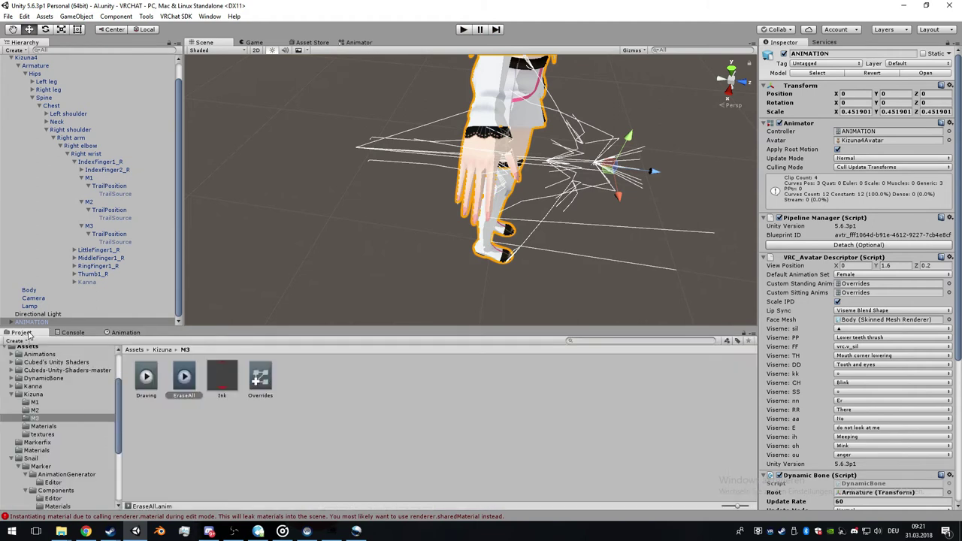
pyautogui.click(161, 350)
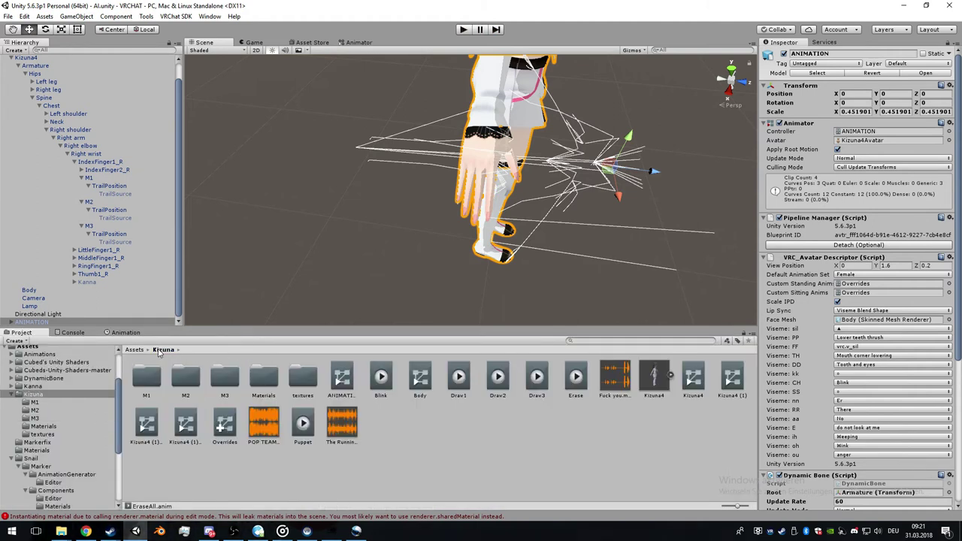
pyautogui.click(545, 443)
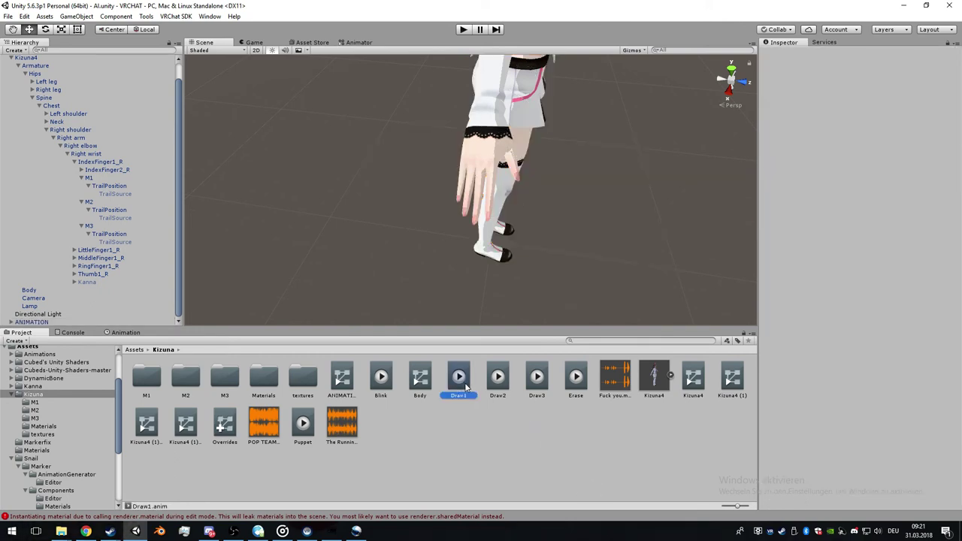
pyautogui.click(458, 377)
pyautogui.click(497, 377)
pyautogui.click(536, 377)
pyautogui.click(543, 451)
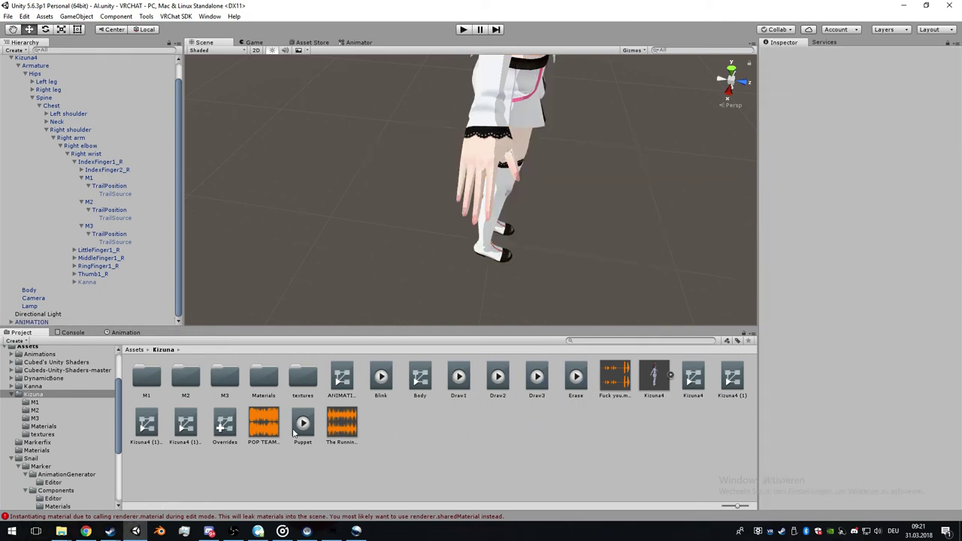
pyautogui.click(235, 426)
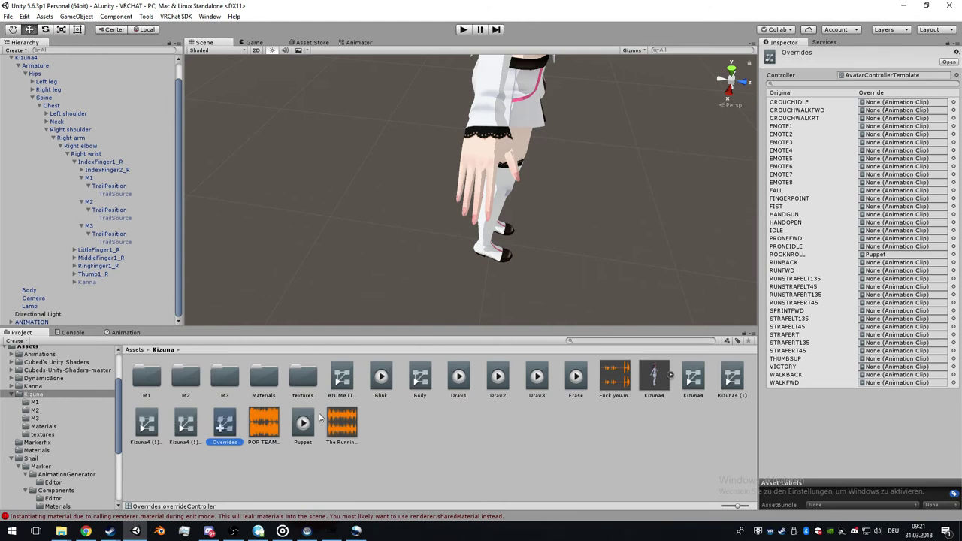
pyautogui.click(252, 475)
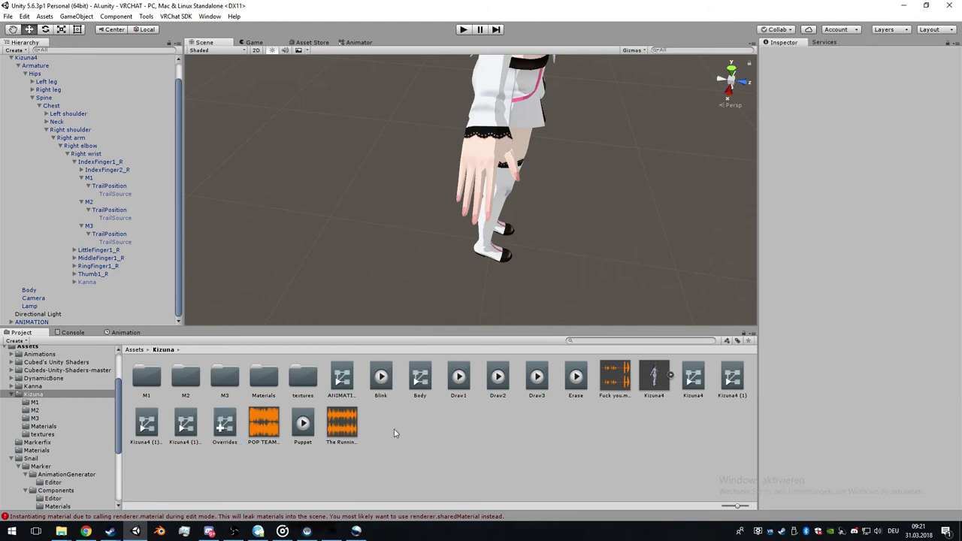
# - In the Kizuna folder's Overrides controller, assign Draw1 to FINGERPOINT, Draw2 to HANDGUN, Draw3 to THUMBSUP and Erase to HANDOPEN
pyautogui.click(220, 430)
pyautogui.moveTo(453, 385); pyautogui.dragTo(752, 263)
pyautogui.moveTo(495, 341); pyautogui.dragTo(875, 201)
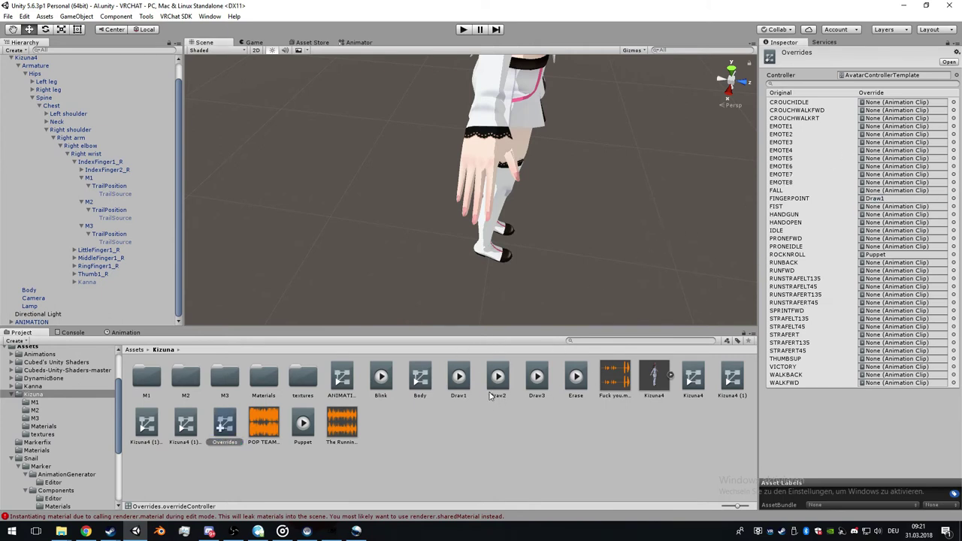
pyautogui.moveTo(491, 394); pyautogui.dragTo(873, 221)
pyautogui.moveTo(533, 386); pyautogui.dragTo(875, 363)
pyautogui.moveTo(572, 386)
pyautogui.mouseDown()
pyautogui.moveTo(586, 366)
pyautogui.moveTo(779, 289)
pyautogui.moveTo(816, 246)
pyautogui.moveTo(879, 230)
pyautogui.mouseUp()
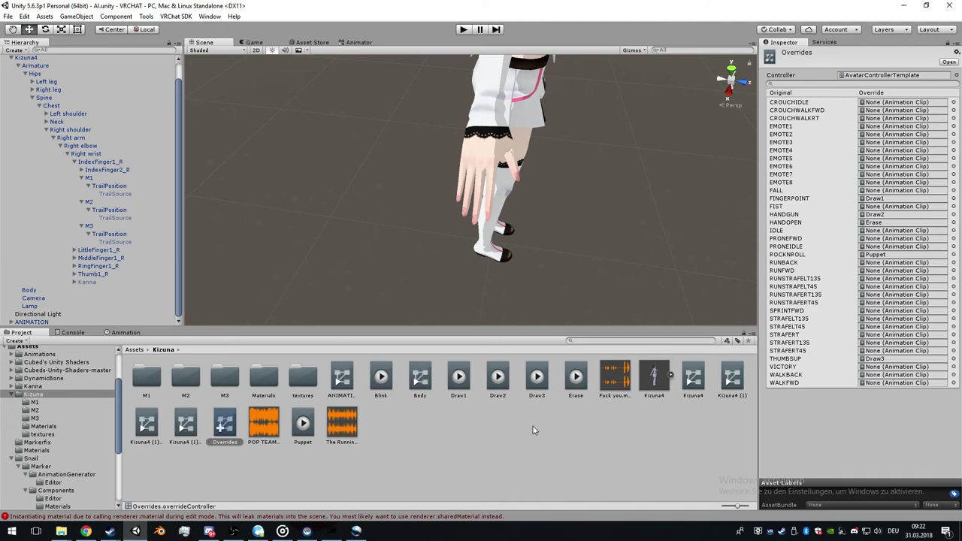
# - Deactivate the ANIMATION copy of the avatar in the scene
pyautogui.click(50, 322)
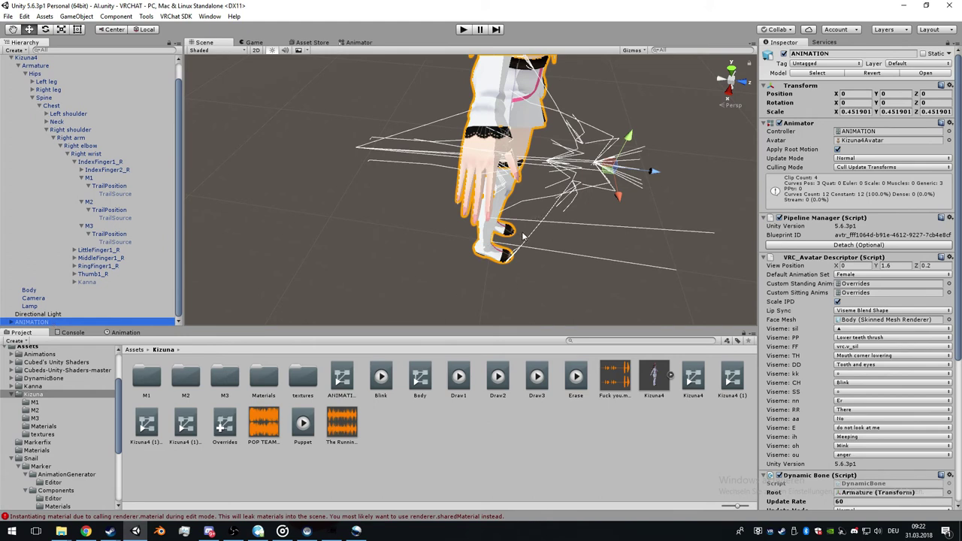
pyautogui.moveTo(524, 238); pyautogui.dragTo(538, 209, button='middle')
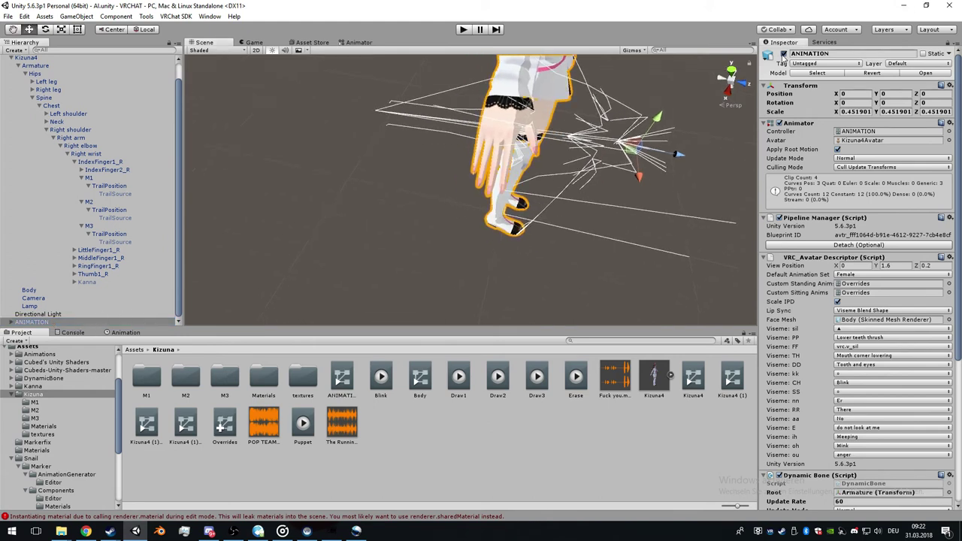
pyautogui.click(784, 54)
pyautogui.keyDown('alt'); pyautogui.moveTo(592, 154); pyautogui.dragTo(243, 98); pyautogui.keyUp('alt')
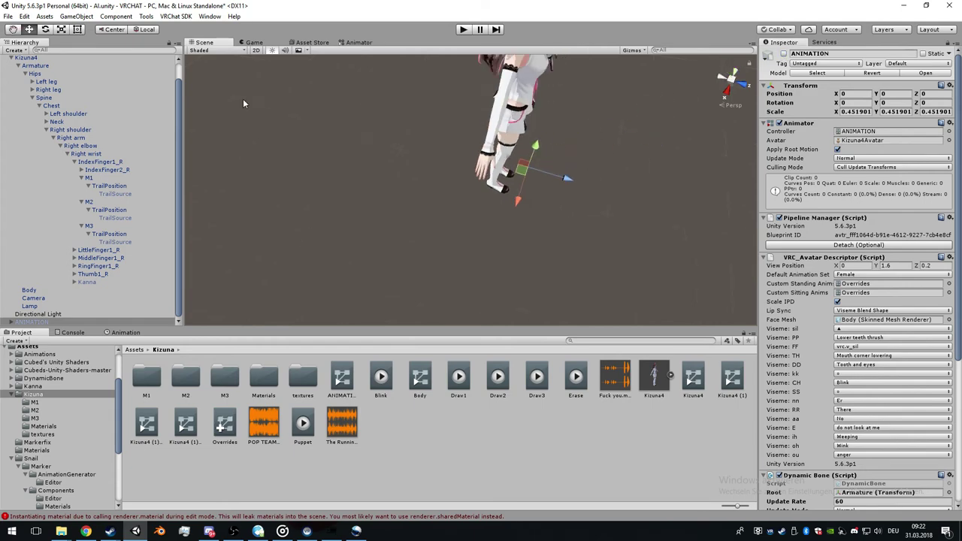
# - Assign the Kizuna folder's Overrides controller to Kizuna4's Custom Standing Anims and Custom Sitting Anims
pyautogui.click(35, 59)
pyautogui.press('f')
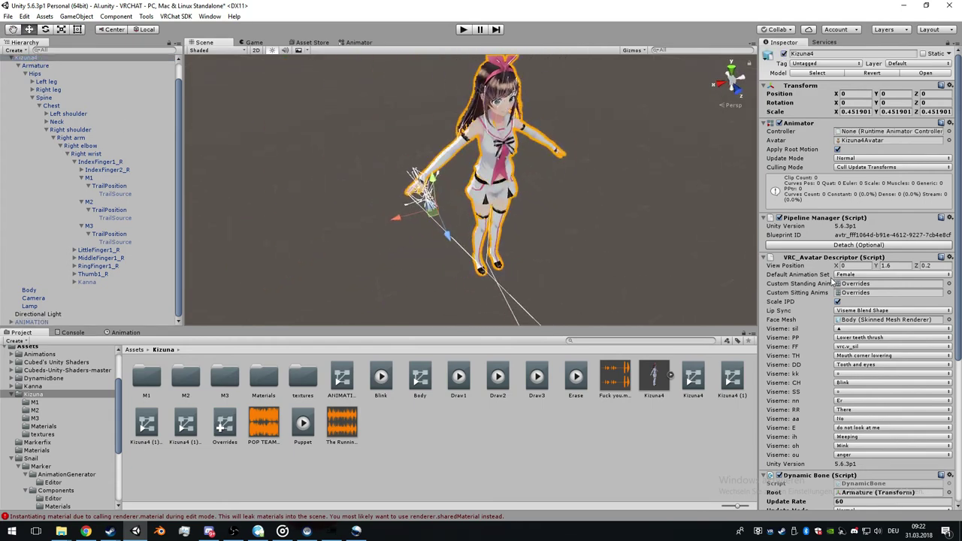
pyautogui.click(224, 429)
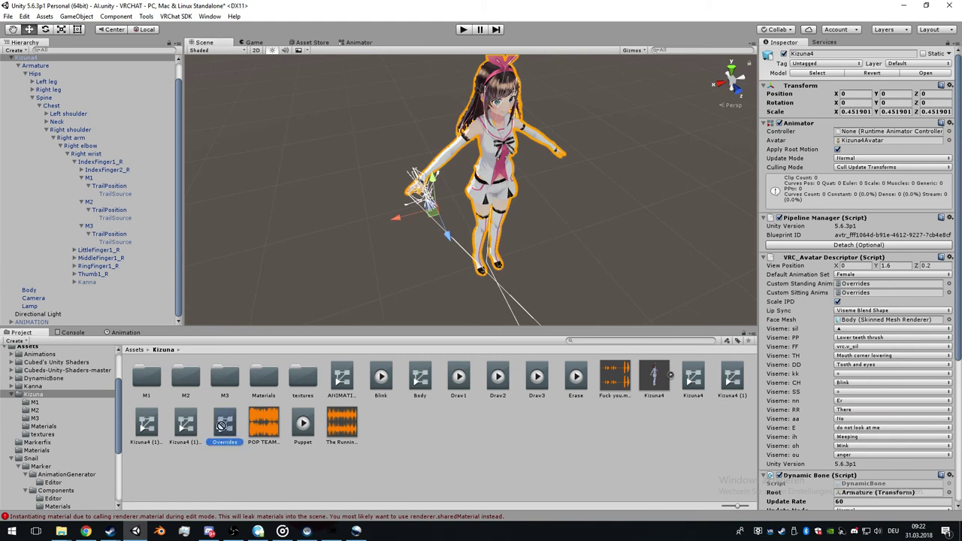
pyautogui.moveTo(223, 427); pyautogui.dragTo(861, 286)
pyautogui.moveTo(224, 427); pyautogui.dragTo(869, 293)
pyautogui.moveTo(435, 261); pyautogui.dragTo(482, 263, button='right')
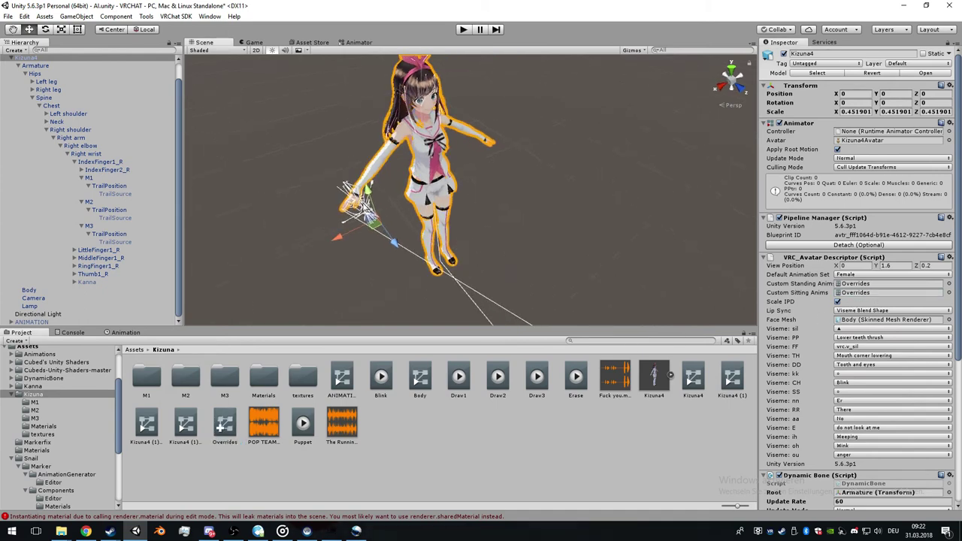
# - Build and publish the Kizuna4 avatar through the VRChat SDK
pyautogui.click(178, 16)
pyautogui.click(200, 72)
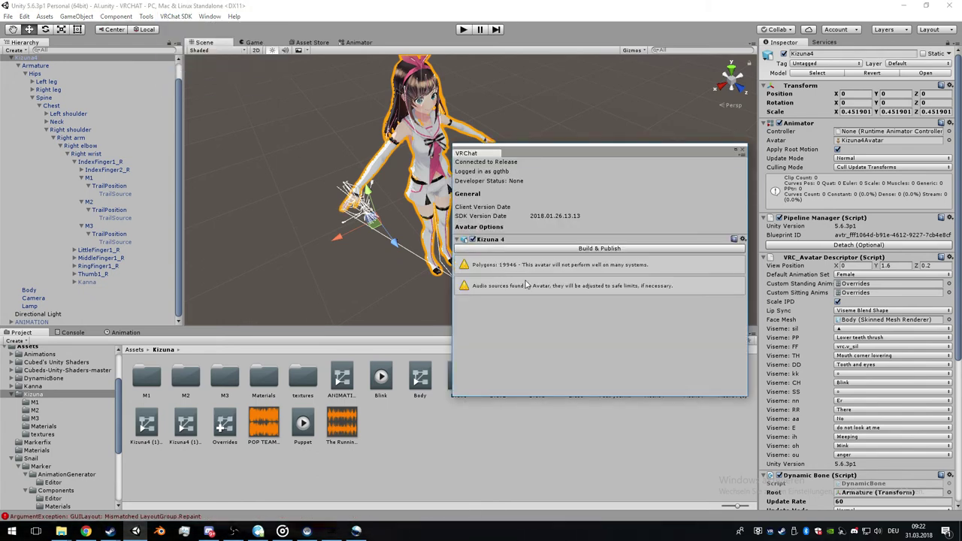
pyautogui.click(631, 249)
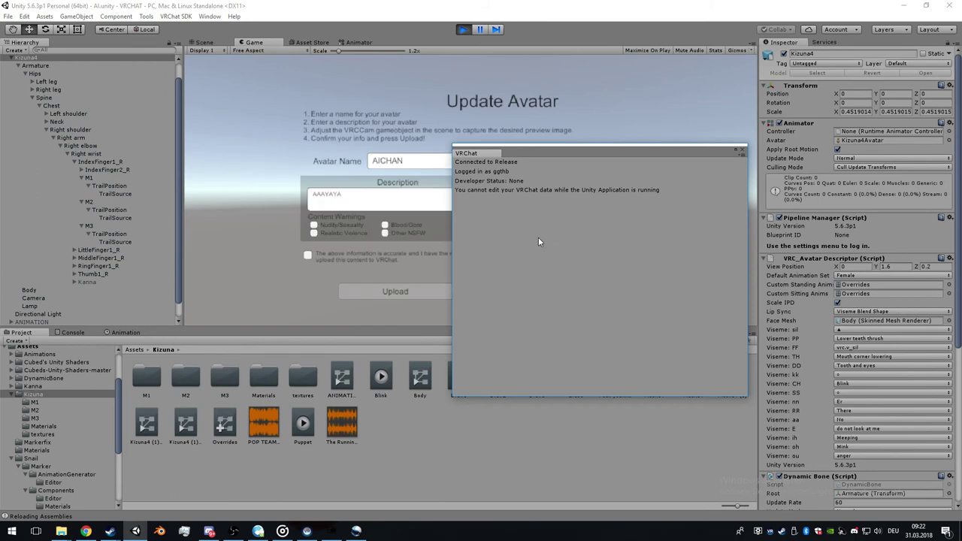
# - Name the avatar AIaIAIsiaiaJS, accept the content rights statement, upload it and dismiss the completion message
pyautogui.doubleClick(387, 161)
pyautogui.write('A')
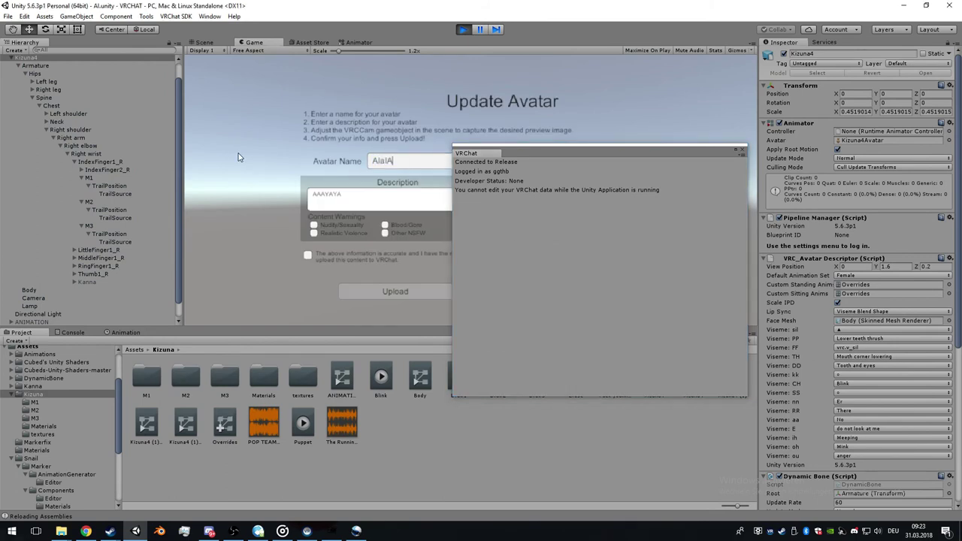
pyautogui.write('laIAlsiaiaJS')
pyautogui.click(307, 255)
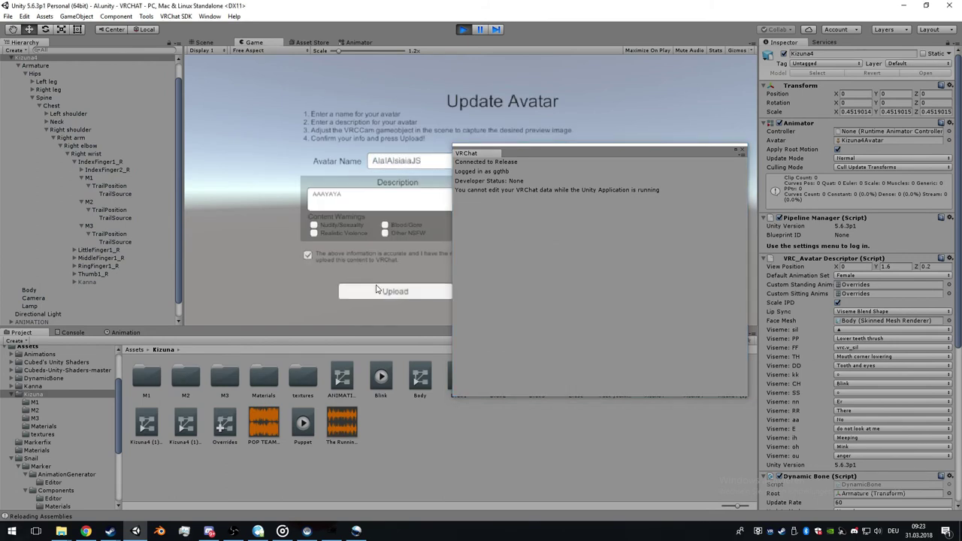
pyautogui.click(380, 293)
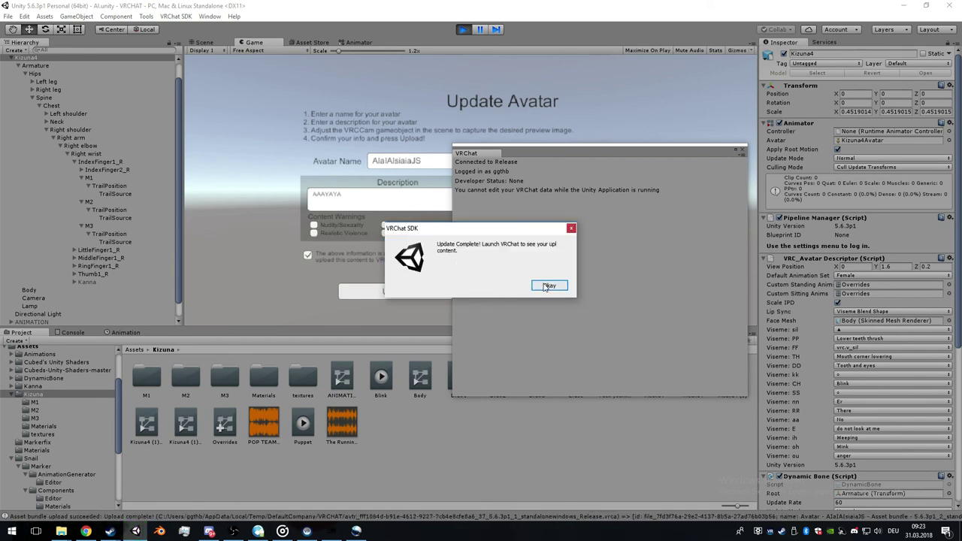
pyautogui.click(545, 285)
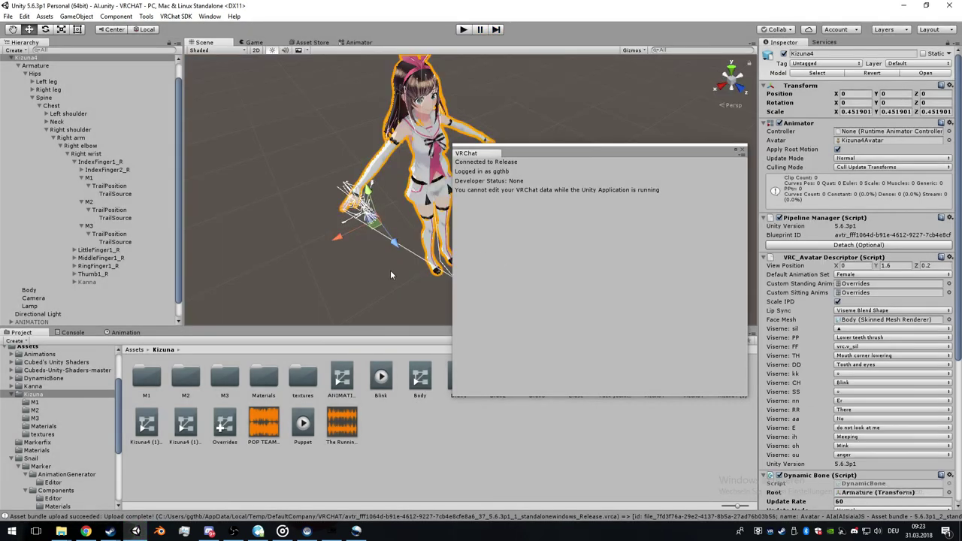
# - Switch to VRChat and change into the newly uploaded personal avatar
pyautogui.click(332, 530)
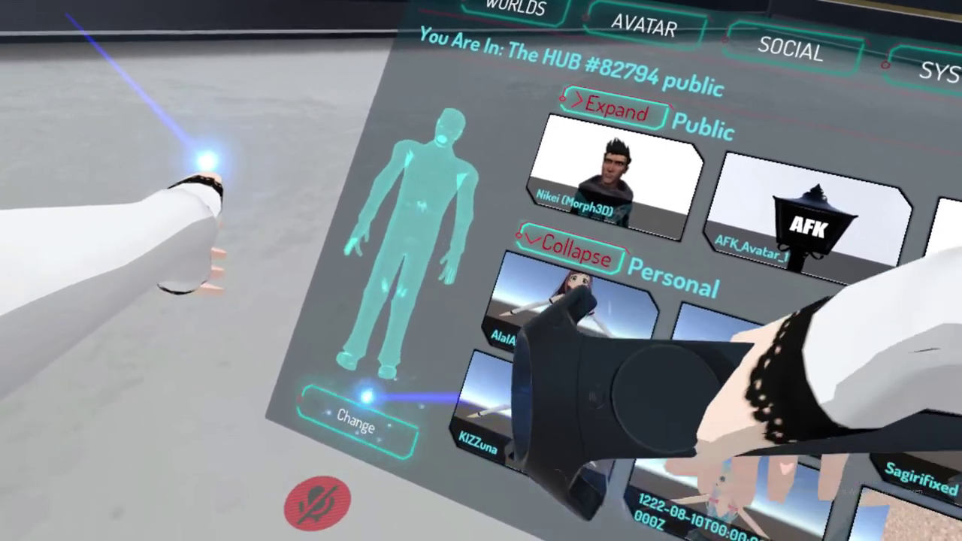
pyautogui.click(365, 393)
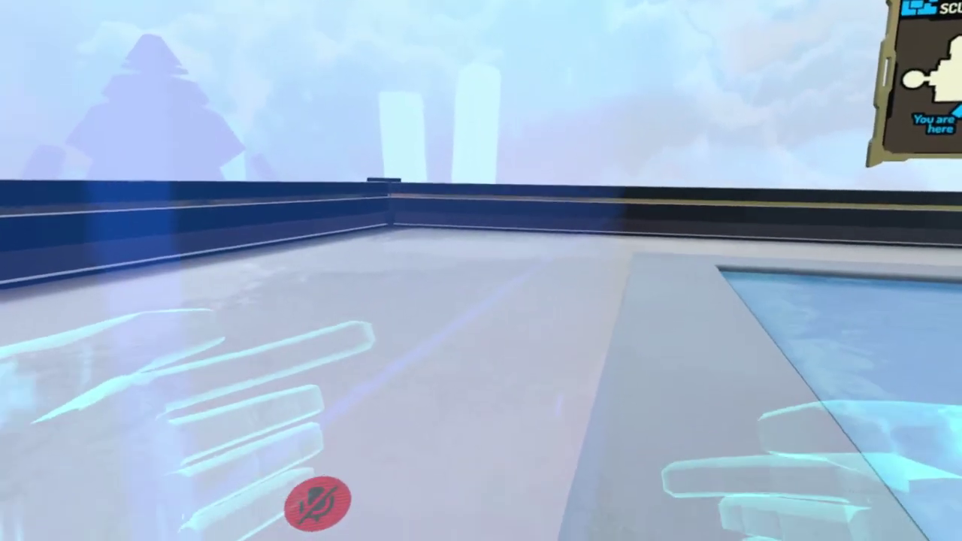